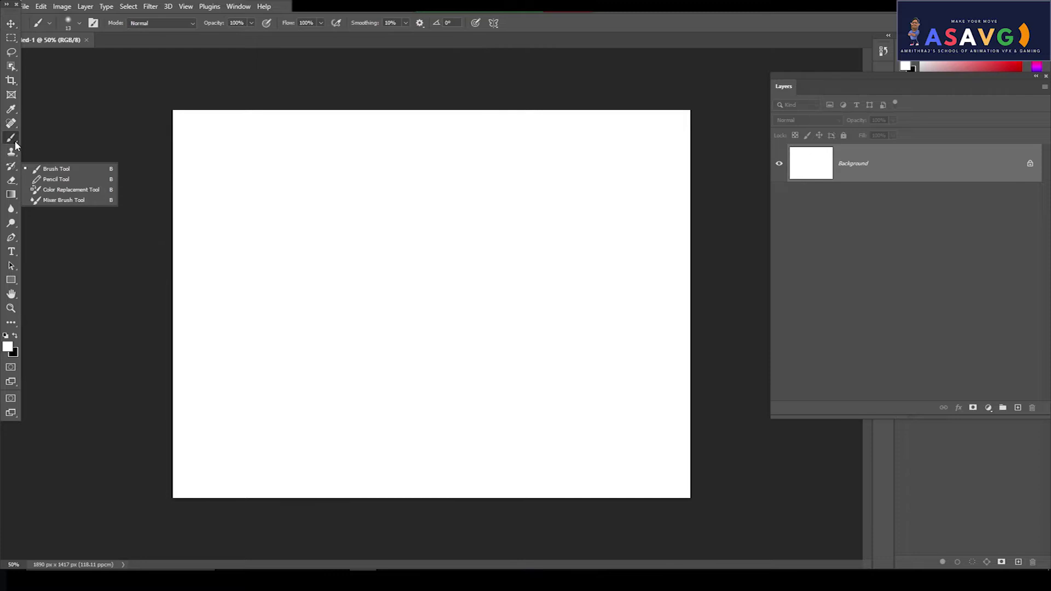
Activate the Mixer Brush tool and set its brush size to 124 px.
click(70, 200)
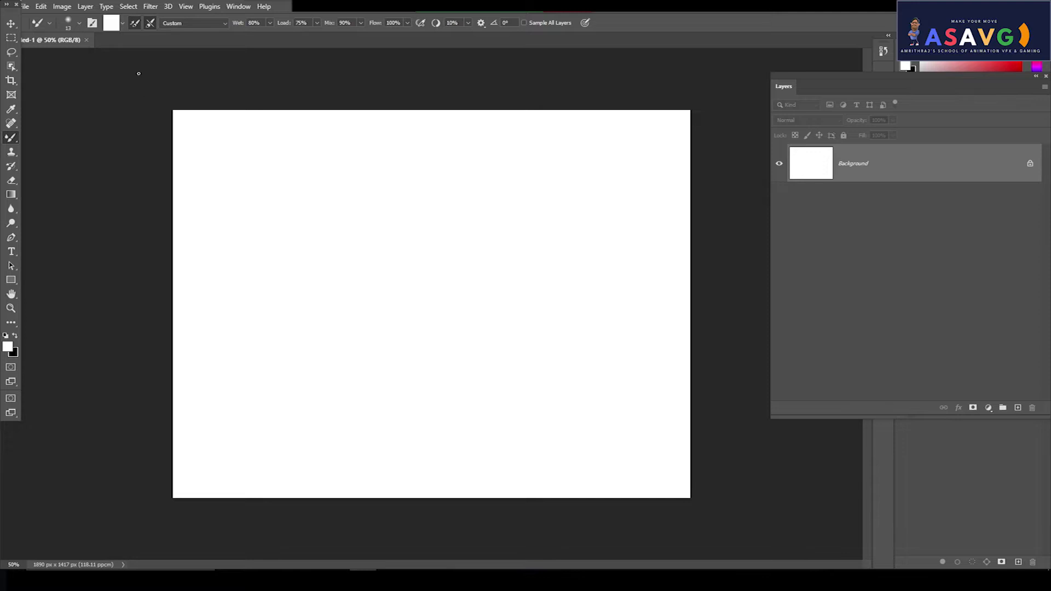
click(80, 24)
drag(64, 57, 94, 57)
click(79, 25)
click(79, 25)
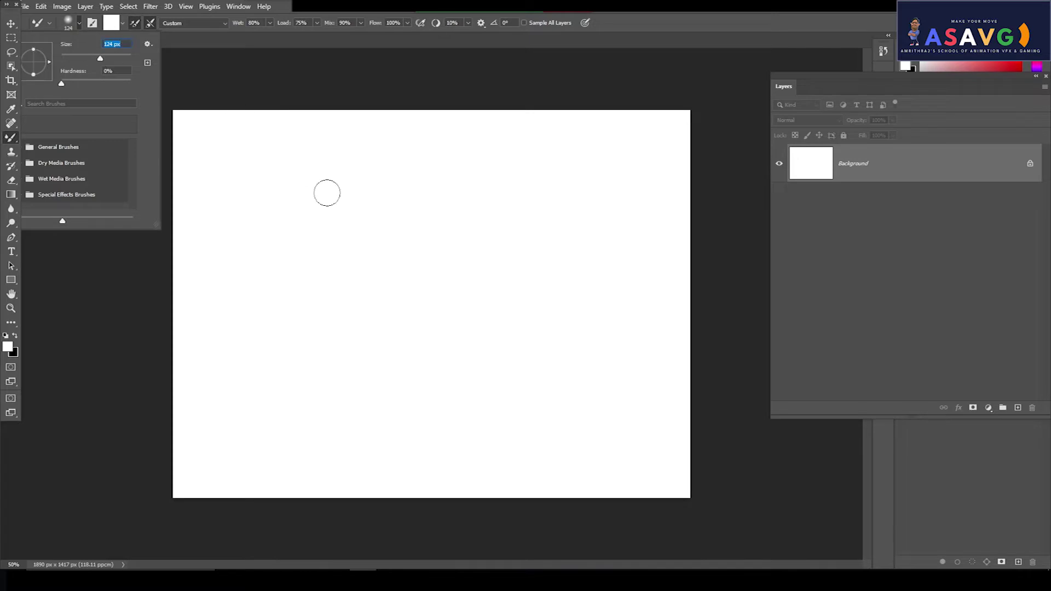
click(325, 189)
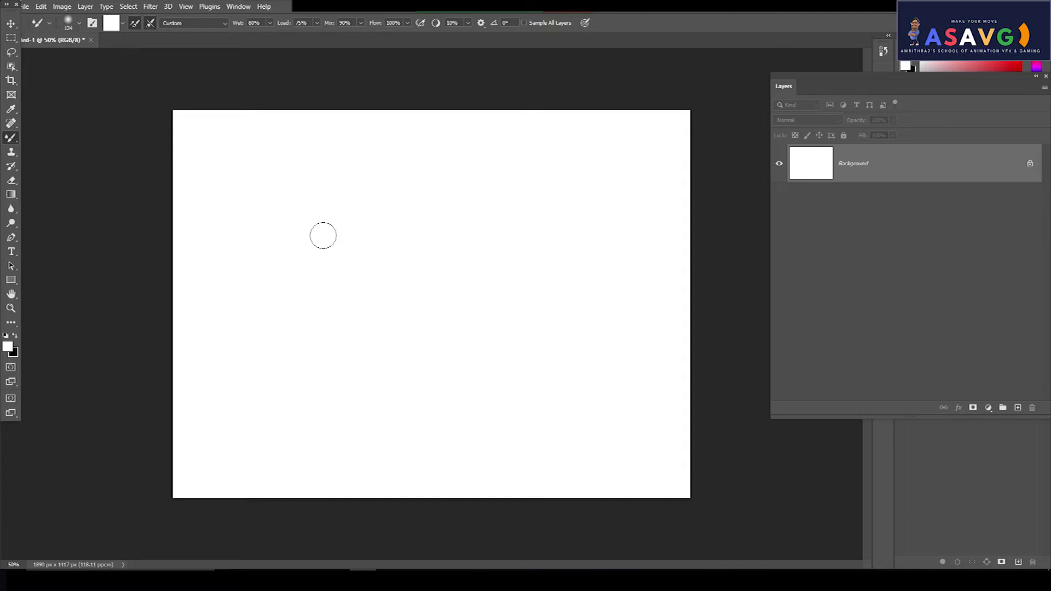
Convert the locked background into an editable layer named Layer 0, and add an empty layer above it as the active one.
drag(888, 87, 807, 90)
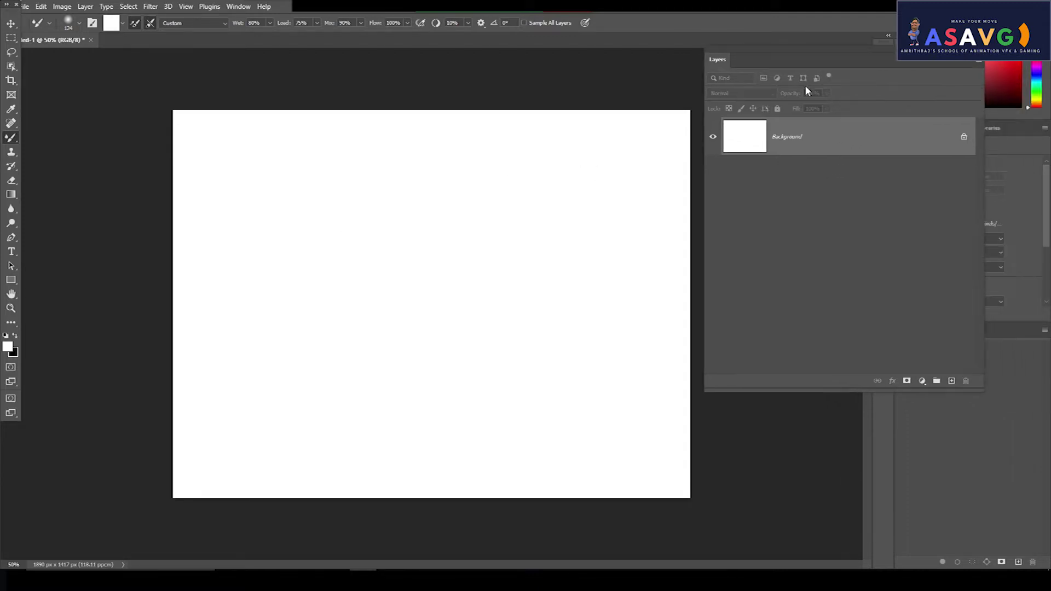
double_click(884, 148)
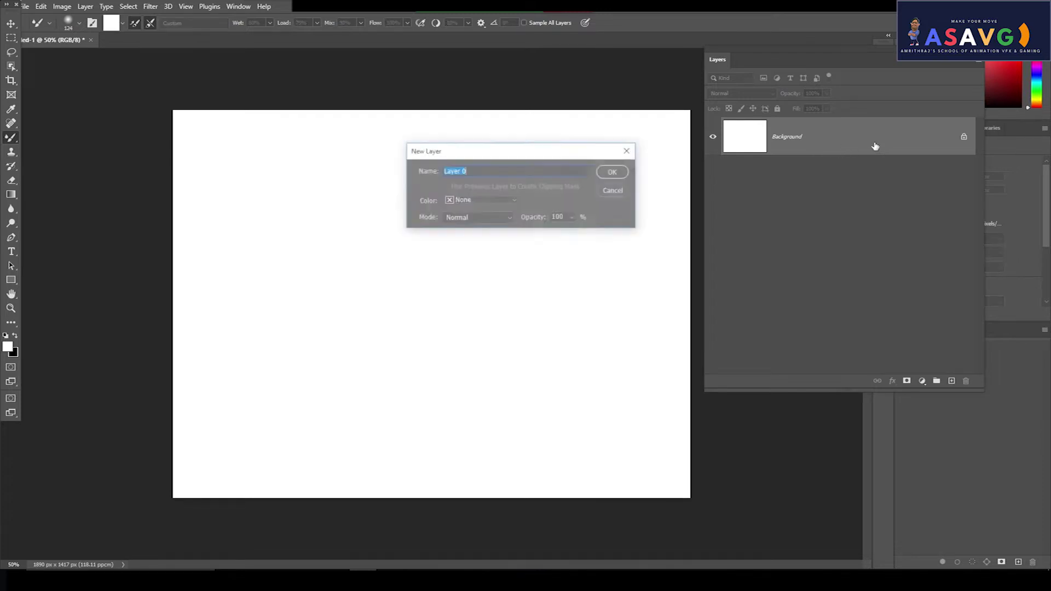
click(622, 171)
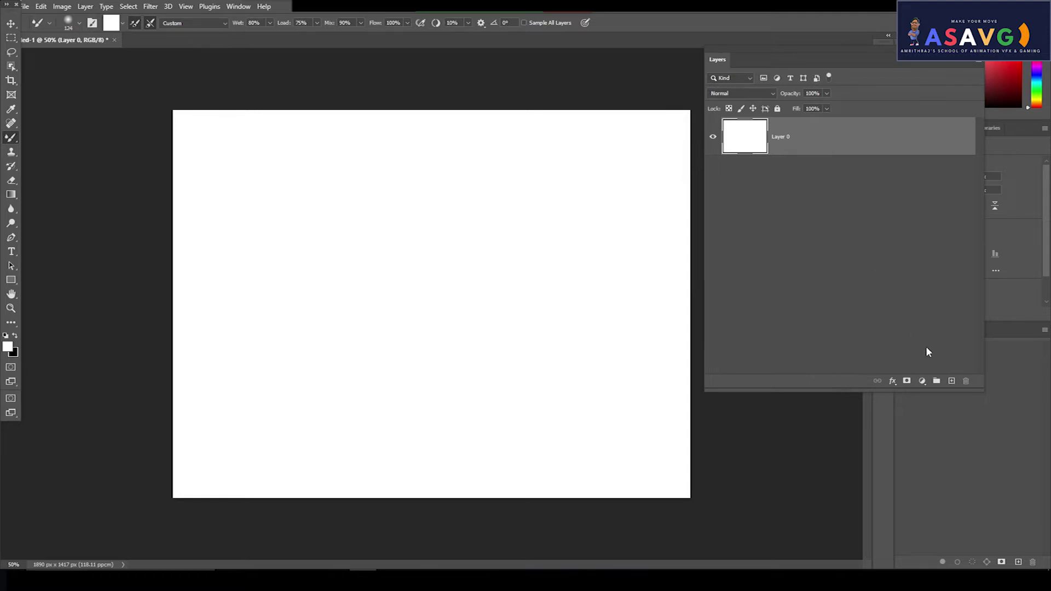
click(953, 381)
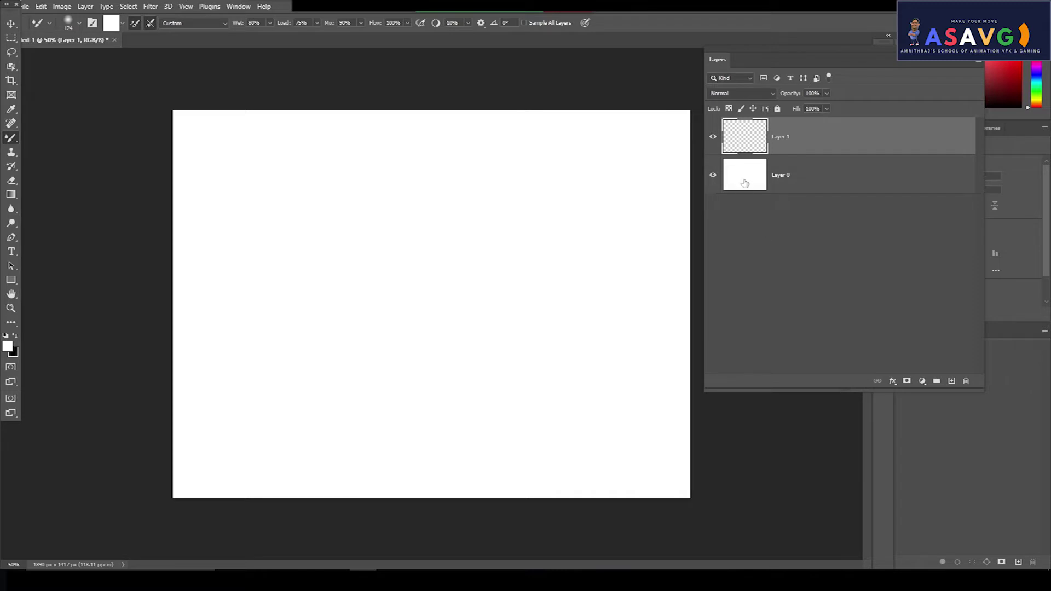
click(745, 182)
click(778, 150)
Make a large circular selection in the middle of the canvas with the Elliptical Marquee tool.
click(14, 44)
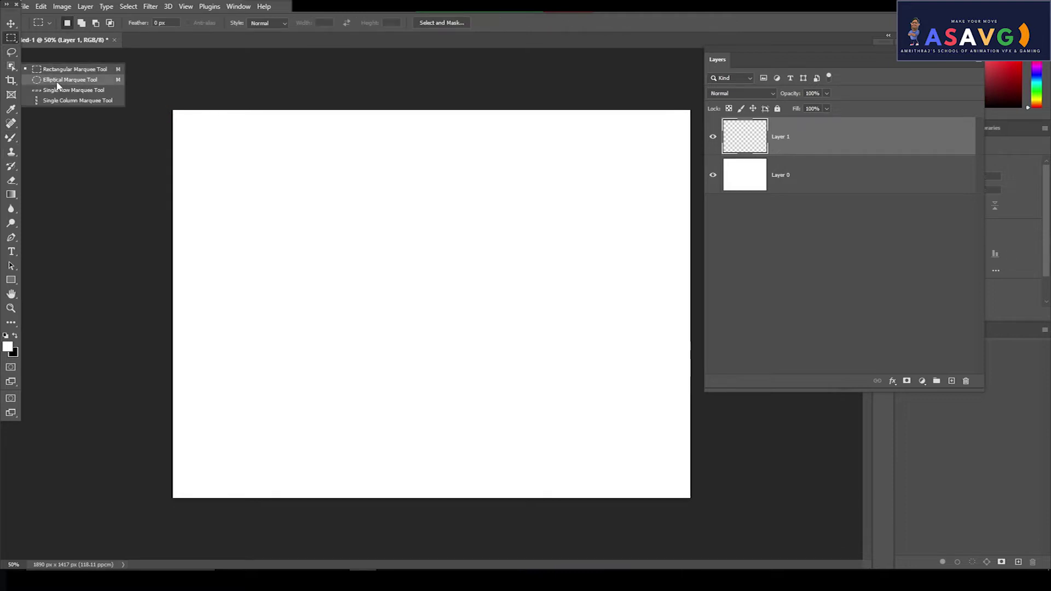
click(58, 84)
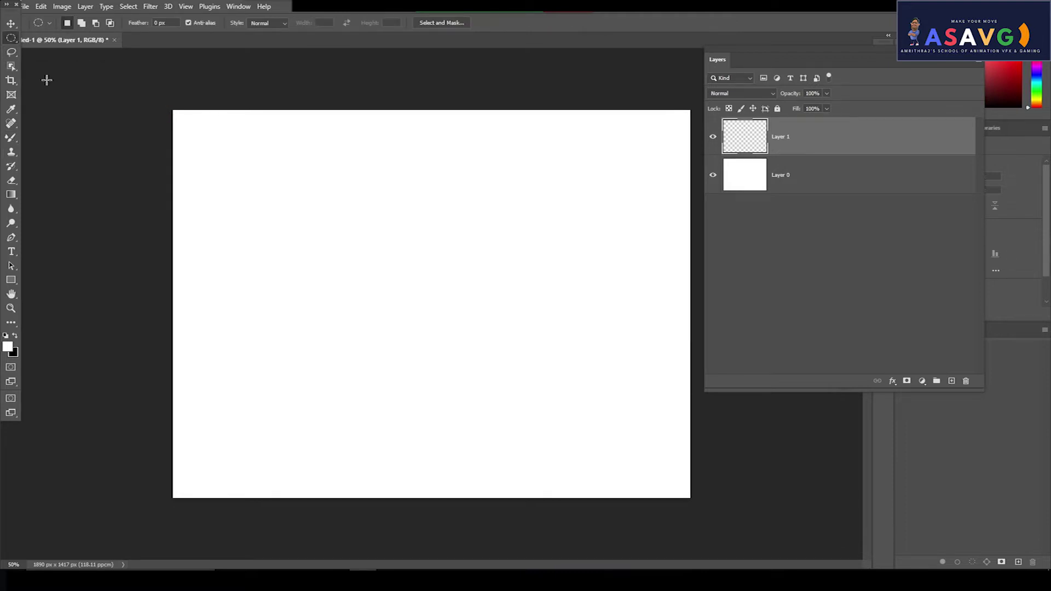
click(11, 37)
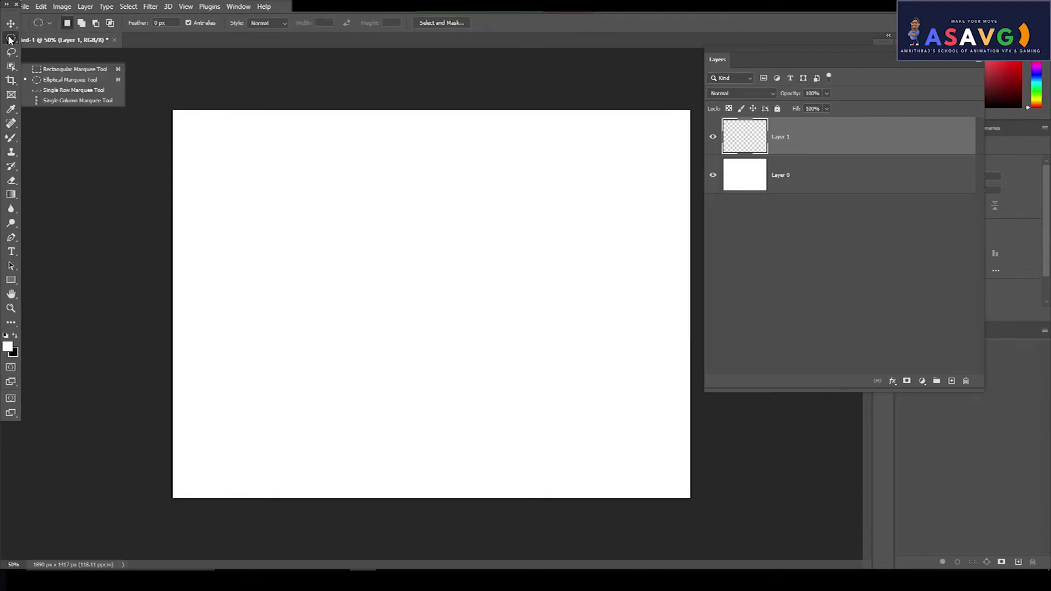
click(53, 85)
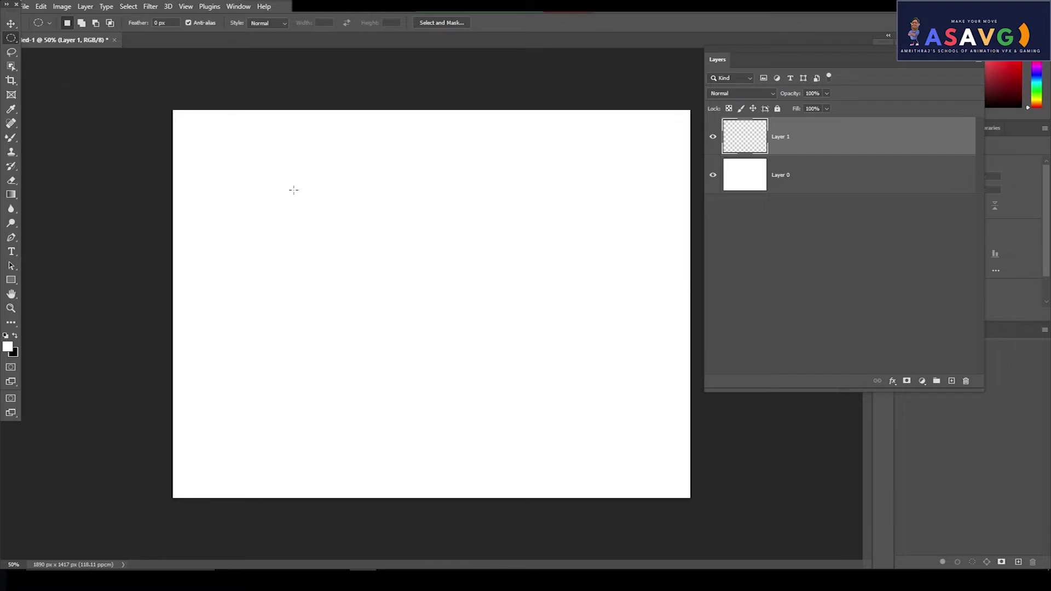
drag(293, 190, 568, 414)
Switch back to the Mixer Brush and load it with a dark red colour.
click(15, 142)
click(49, 200)
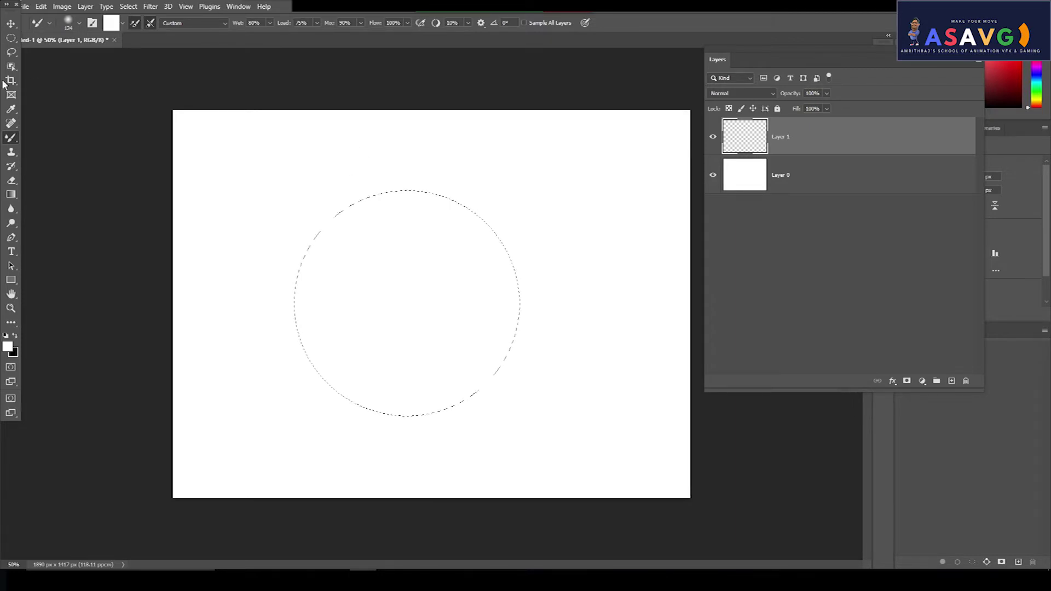
click(10, 140)
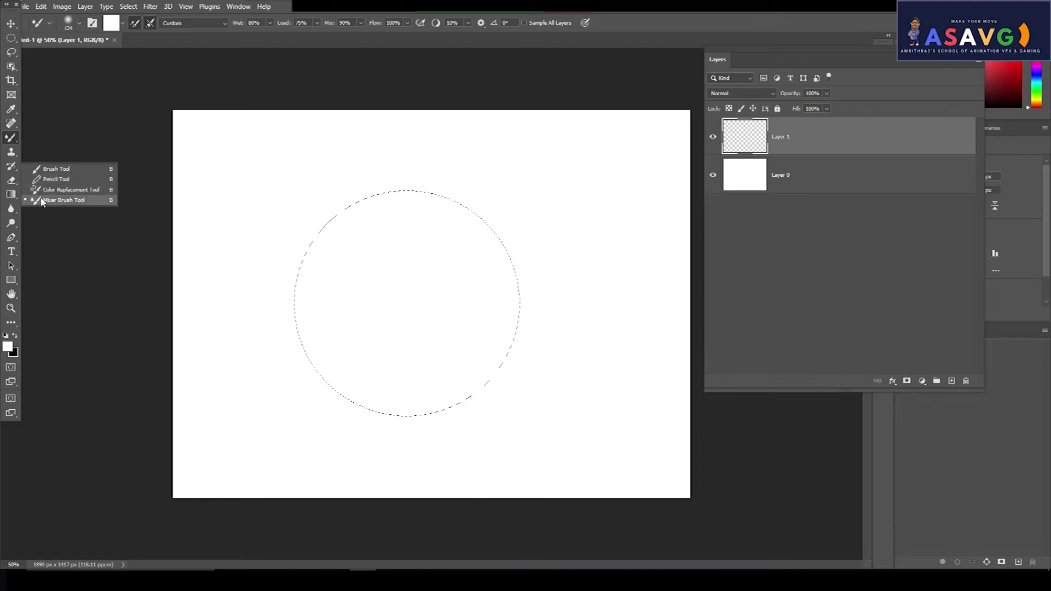
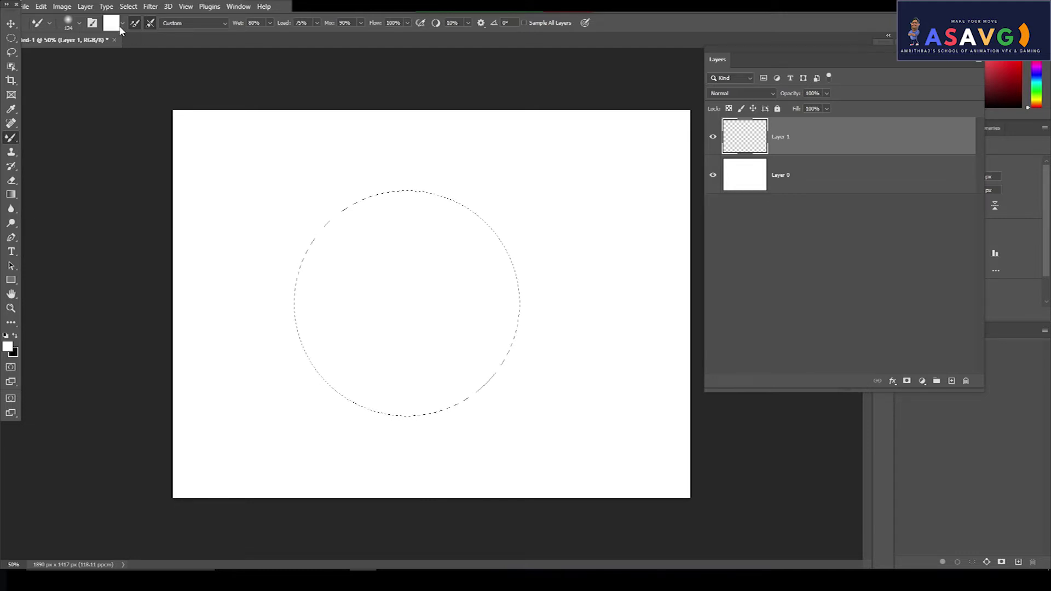
click(122, 26)
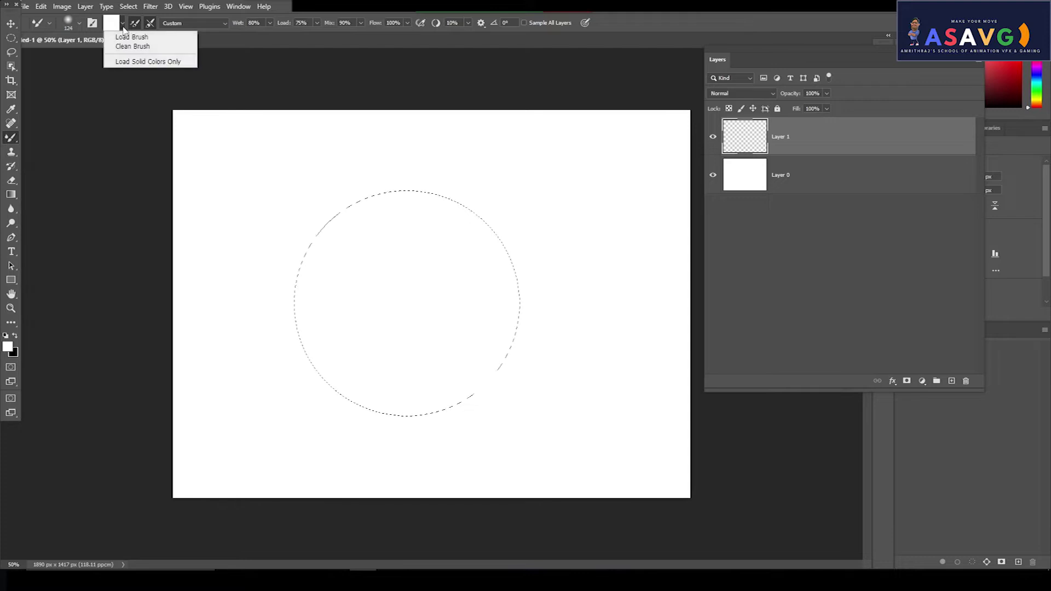
click(111, 25)
click(112, 25)
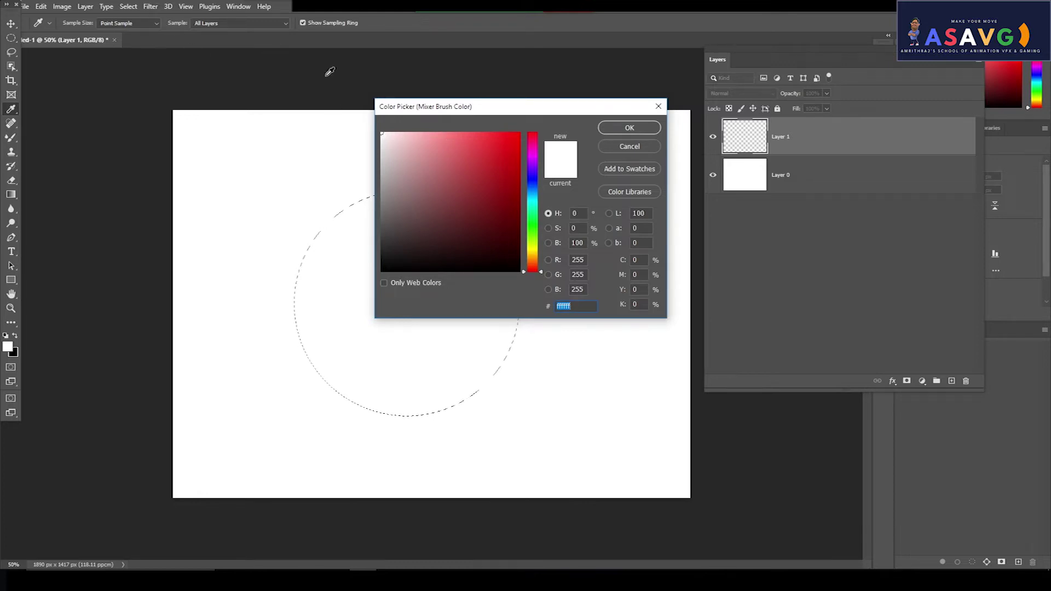
drag(400, 110, 320, 90)
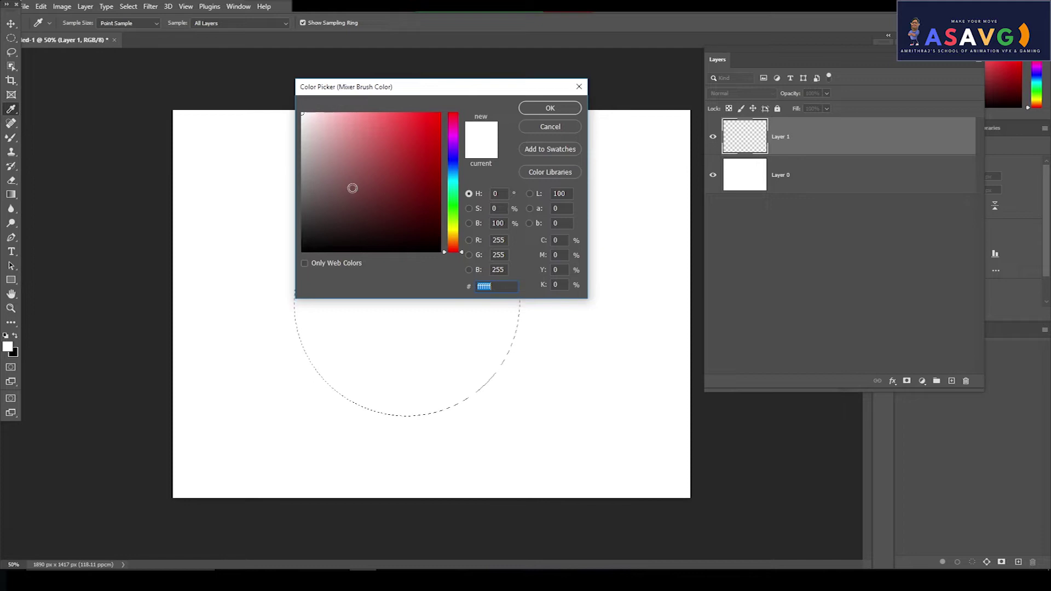
mouse_move(414, 175)
mouse_down()
mouse_move(442, 141)
mouse_move(437, 185)
mouse_up()
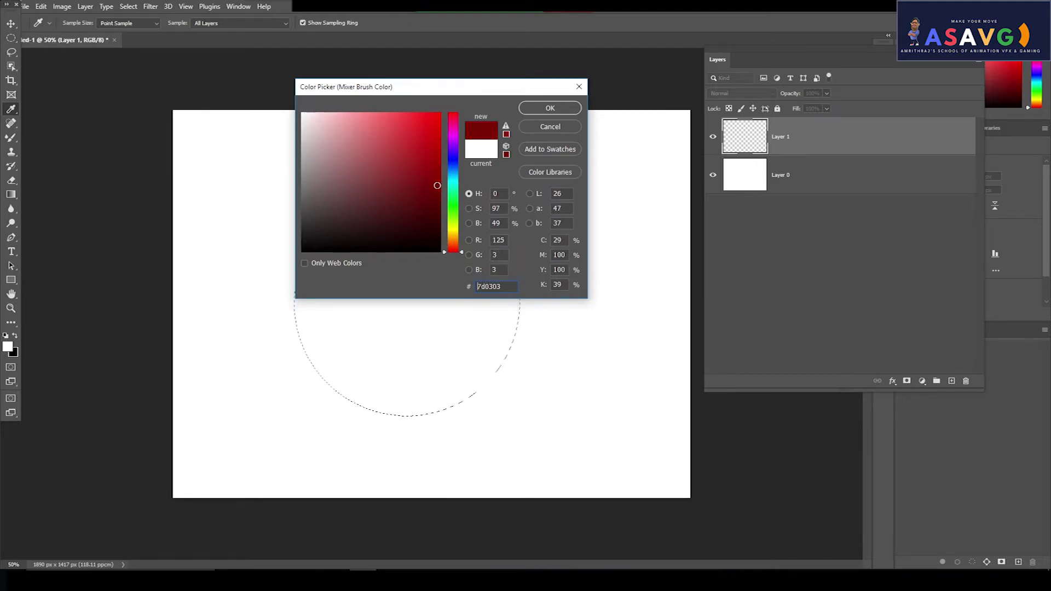
click(551, 109)
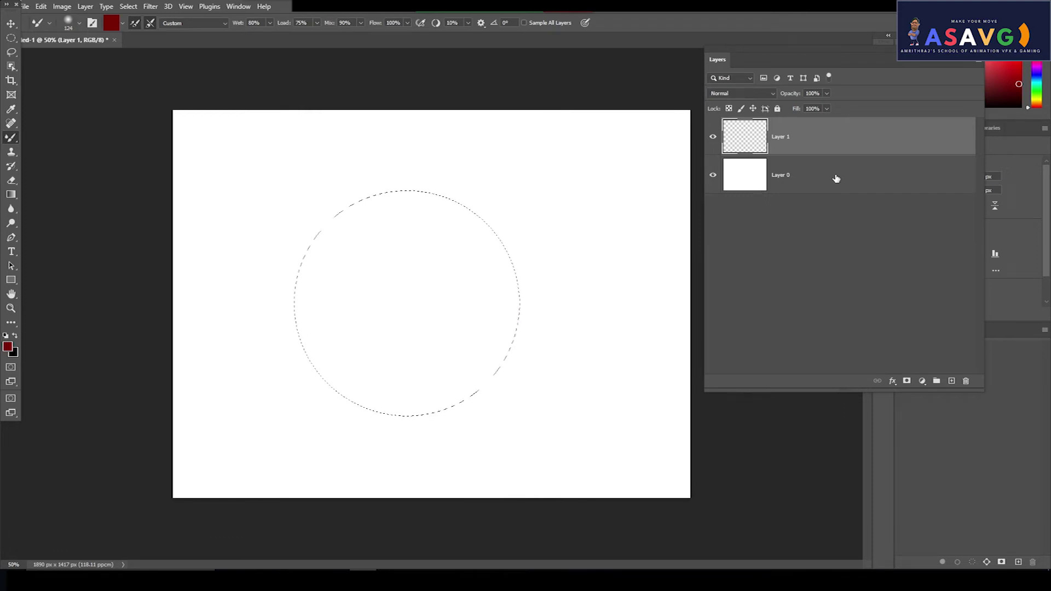
Rename the upper layer to "red" and paint the whole circular selection dark red.
double_click(783, 136)
text(red)
mouse_move(372, 280)
mouse_down()
mouse_move(427, 232)
mouse_move(371, 251)
mouse_move(311, 316)
mouse_up()
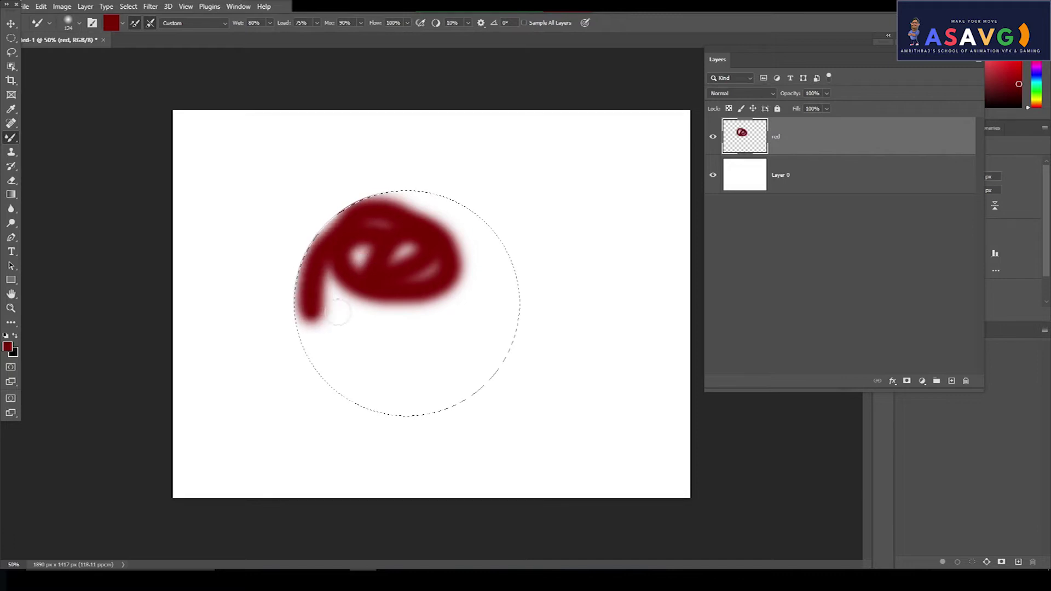
drag(352, 269, 353, 314)
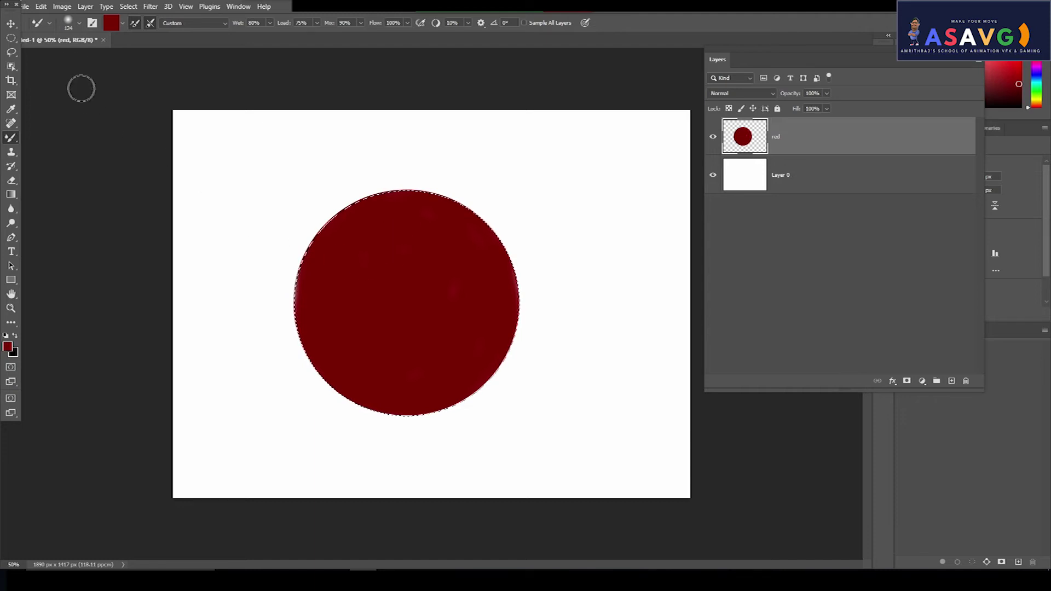
Change the Mixer Brush colour to dark blue #100d8e.
click(109, 25)
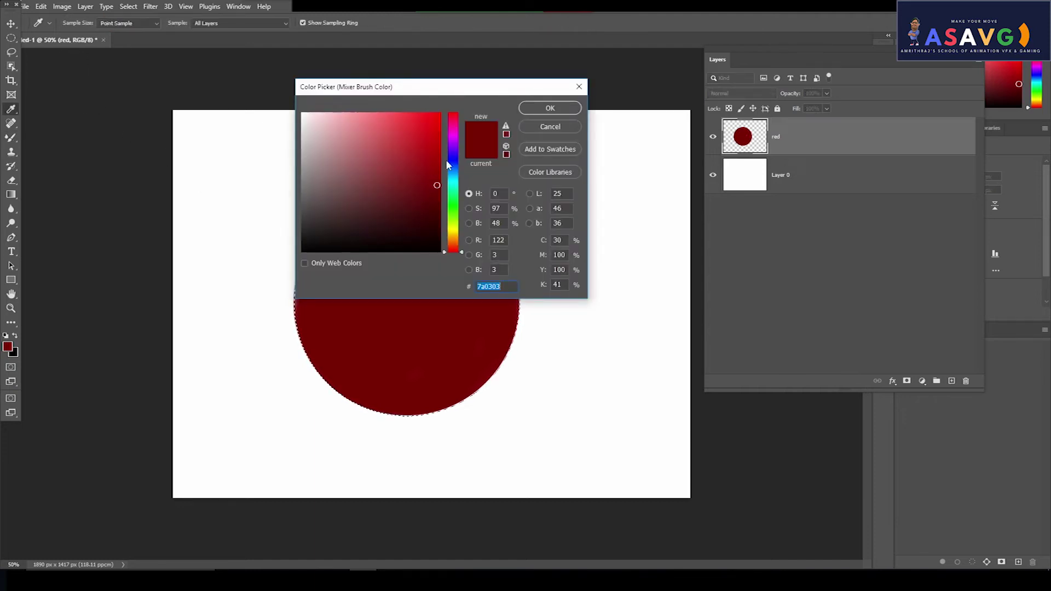
click(453, 160)
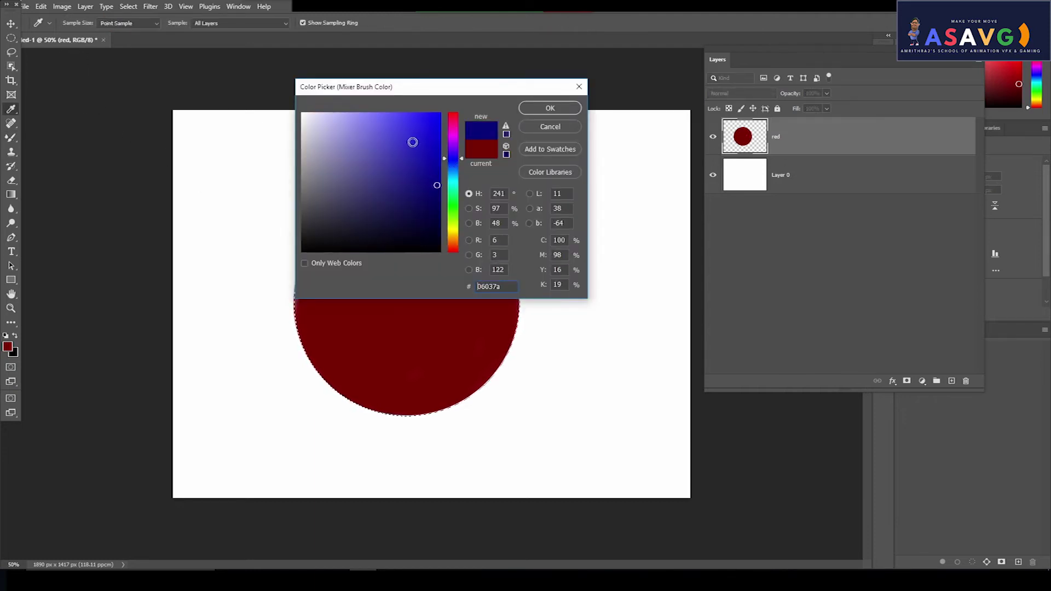
mouse_move(413, 142)
mouse_down()
mouse_move(427, 132)
mouse_move(438, 170)
mouse_up()
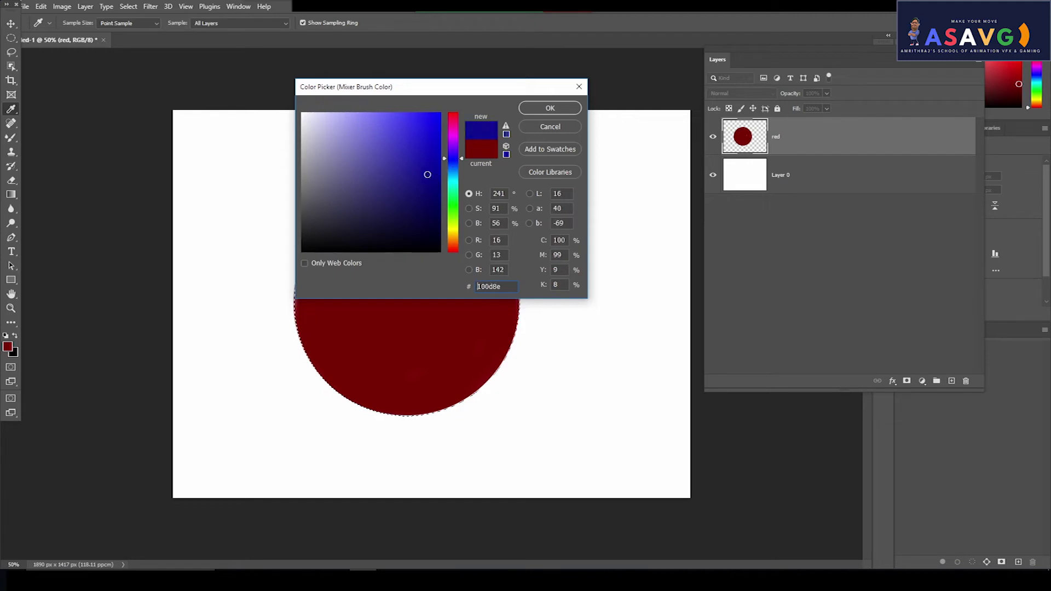
click(550, 108)
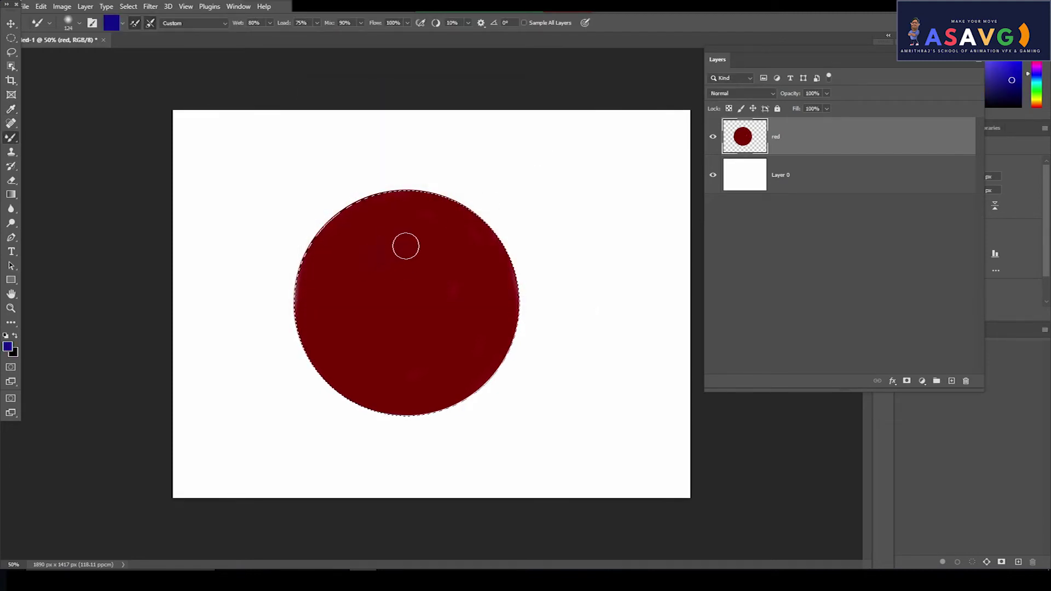
Paint blue strokes over the left and central part of the red circle so the colours blend.
mouse_move(379, 259)
mouse_down()
mouse_move(406, 316)
mouse_move(381, 238)
mouse_move(374, 326)
mouse_move(364, 231)
mouse_move(377, 313)
mouse_move(336, 249)
mouse_move(390, 295)
mouse_move(333, 300)
mouse_move(374, 250)
mouse_move(374, 349)
mouse_move(398, 275)
mouse_move(412, 284)
mouse_move(378, 329)
mouse_move(382, 265)
mouse_move(408, 259)
mouse_move(366, 356)
mouse_up()
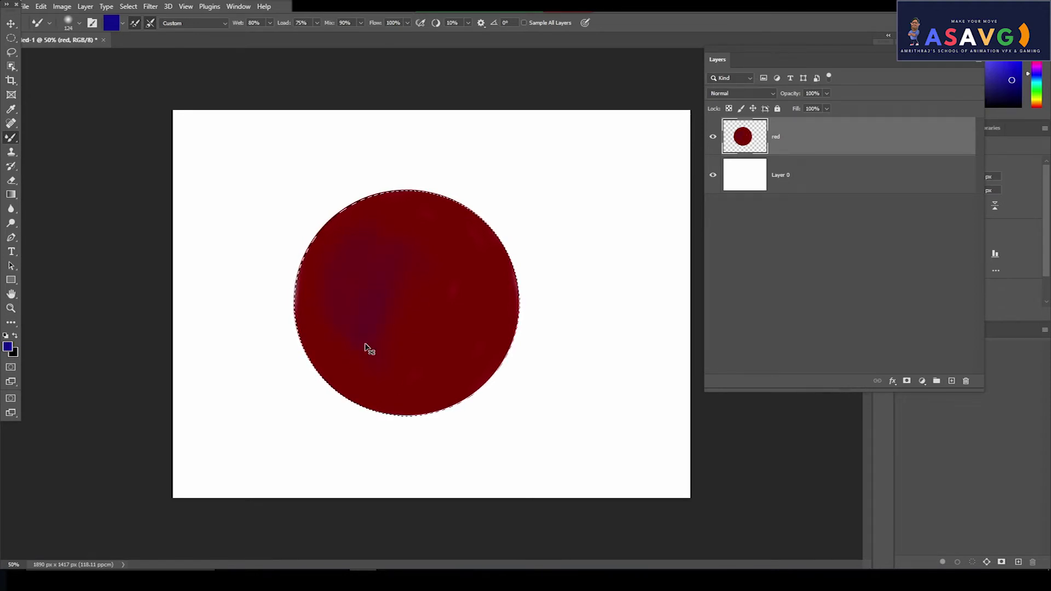
key(ctrl+plus)
key(ctrl+plus)
key(ctrl+plus)
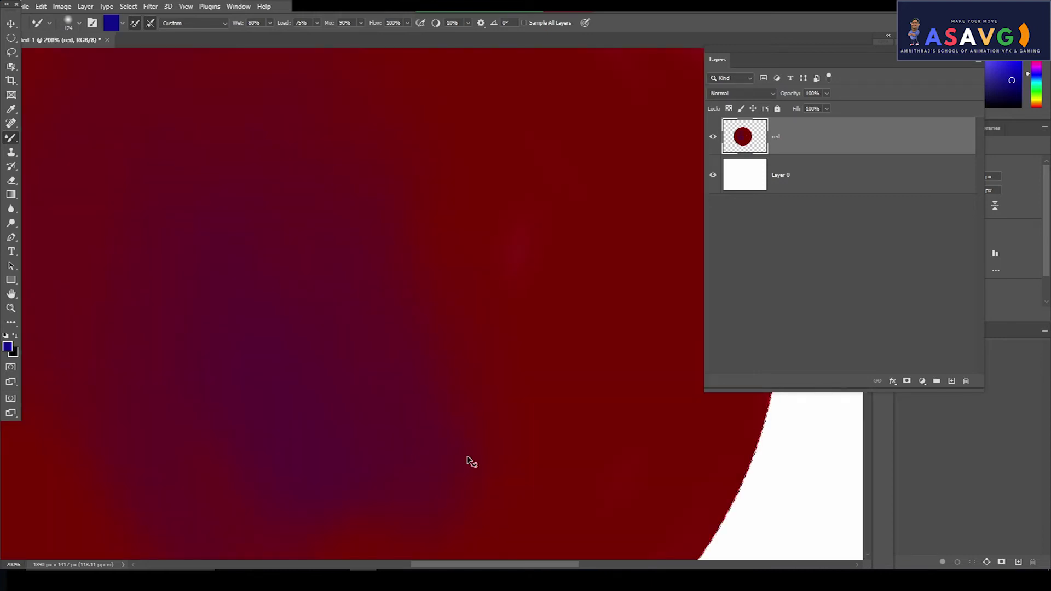
key(ctrl+minus)
mouse_move(435, 407)
mouse_down()
mouse_move(360, 316)
mouse_move(323, 453)
mouse_up()
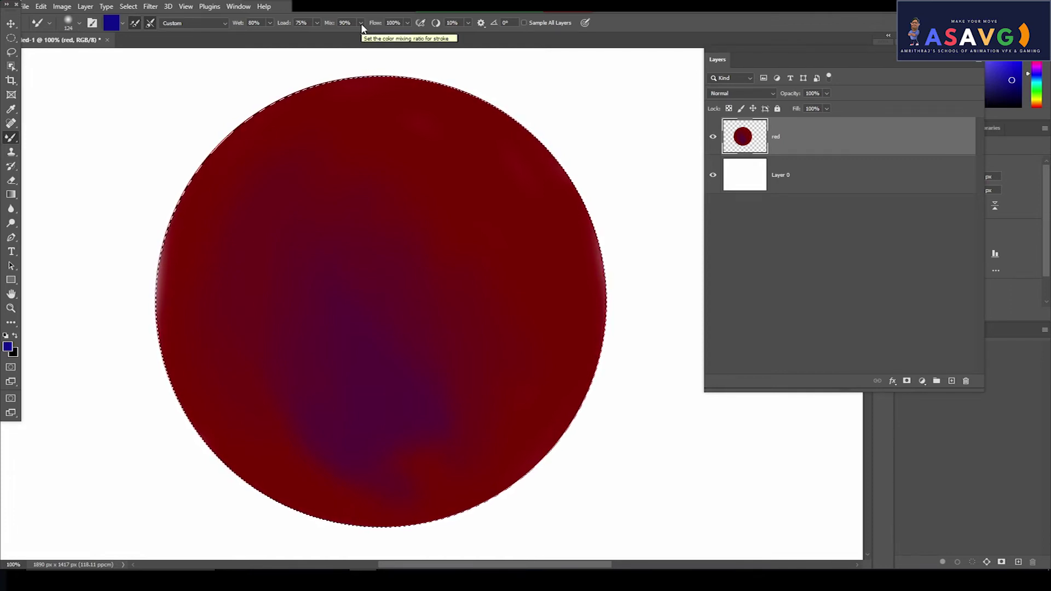
Lower the Mixer Brush's Mix value to 23% and paint more blue across the circle.
click(361, 23)
drag(361, 36, 344, 36)
mouse_move(340, 93)
mouse_down()
mouse_move(341, 150)
mouse_move(412, 284)
mouse_move(384, 213)
mouse_move(420, 199)
mouse_move(469, 361)
mouse_move(422, 402)
mouse_move(335, 358)
mouse_move(350, 224)
mouse_move(435, 271)
mouse_move(505, 388)
mouse_move(484, 459)
mouse_move(391, 484)
mouse_move(373, 454)
mouse_move(462, 354)
mouse_move(388, 231)
mouse_move(523, 289)
mouse_move(454, 208)
mouse_move(433, 153)
mouse_move(484, 186)
mouse_move(511, 294)
mouse_move(477, 381)
mouse_move(188, 416)
mouse_move(240, 235)
mouse_move(222, 342)
mouse_move(264, 259)
mouse_move(294, 279)
mouse_up()
Change the Mixer Brush colour to bright green #2dd629.
click(452, 206)
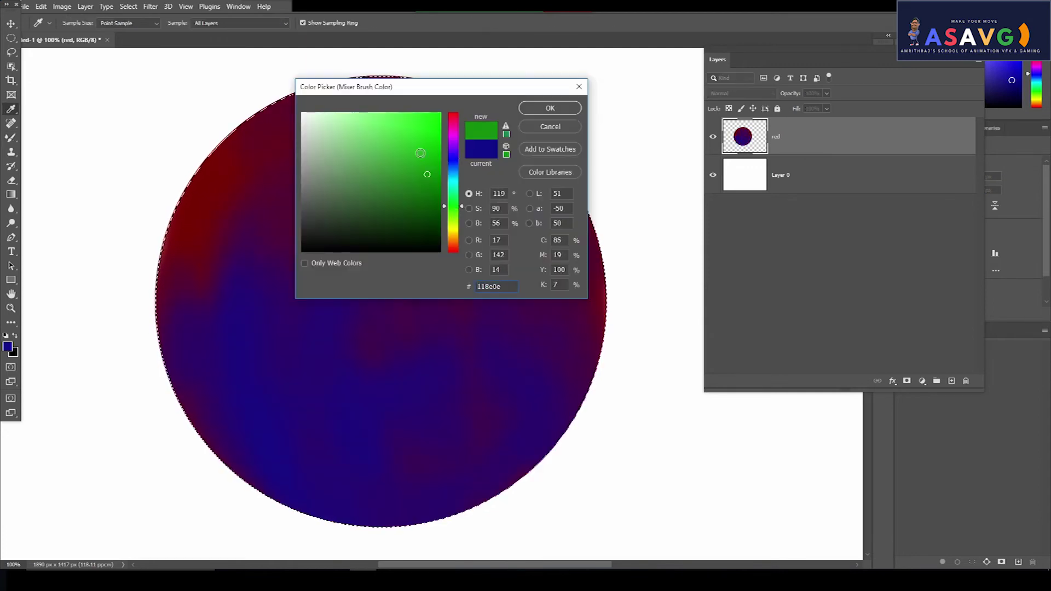
click(414, 135)
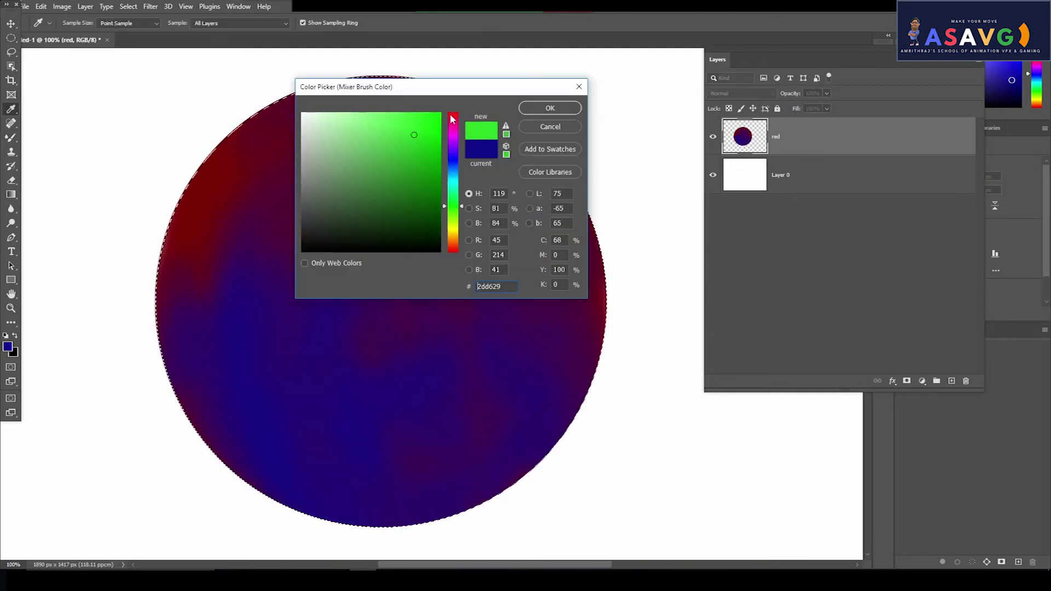
click(534, 111)
mouse_move(356, 244)
mouse_down()
mouse_move(326, 315)
mouse_move(329, 258)
mouse_move(425, 325)
mouse_move(364, 340)
mouse_move(370, 270)
mouse_move(401, 273)
mouse_up()
key(ctrl+z)
key(ctrl+z)
Paint green strokes along the inner edge of the circle, around the bottom and both sides.
mouse_move(237, 425)
mouse_down()
mouse_move(231, 452)
mouse_move(284, 485)
mouse_move(436, 511)
mouse_move(496, 485)
mouse_move(542, 444)
mouse_move(586, 376)
mouse_up()
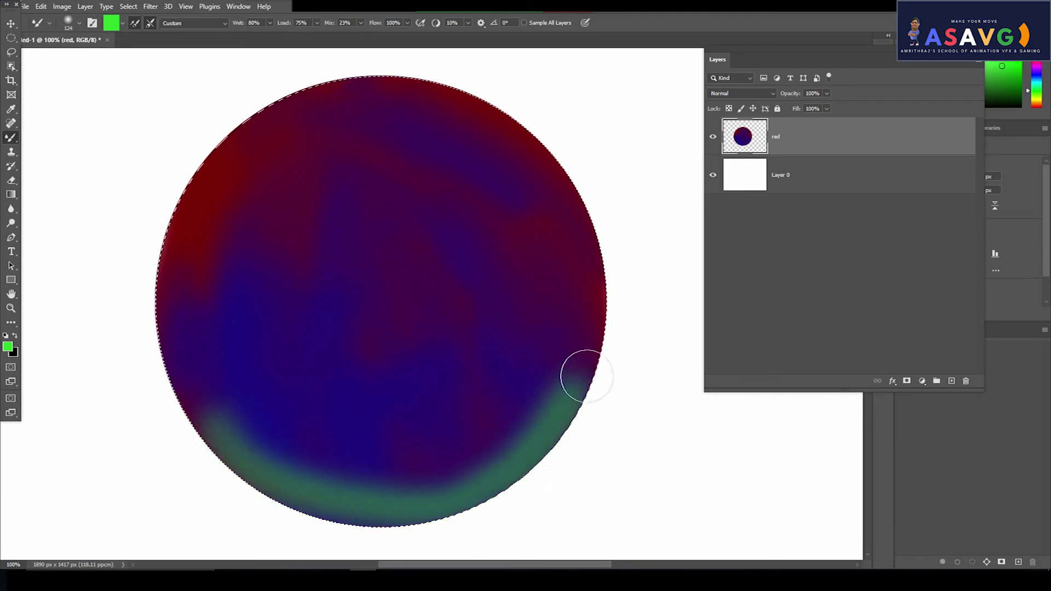
mouse_move(576, 411)
mouse_down()
mouse_move(469, 485)
mouse_move(401, 486)
mouse_move(221, 428)
mouse_move(181, 380)
mouse_move(166, 323)
mouse_move(163, 253)
mouse_move(201, 146)
mouse_up()
mouse_move(497, 101)
mouse_down()
mouse_move(571, 221)
mouse_move(585, 359)
mouse_move(565, 419)
mouse_move(496, 458)
mouse_move(400, 477)
mouse_move(279, 461)
mouse_move(164, 287)
mouse_up()
Blend a broad magenta ring inside the green rim and add a short magenta stroke in the dark centre.
mouse_move(246, 288)
mouse_down()
mouse_move(236, 357)
mouse_move(249, 394)
mouse_move(365, 438)
mouse_move(425, 434)
mouse_up()
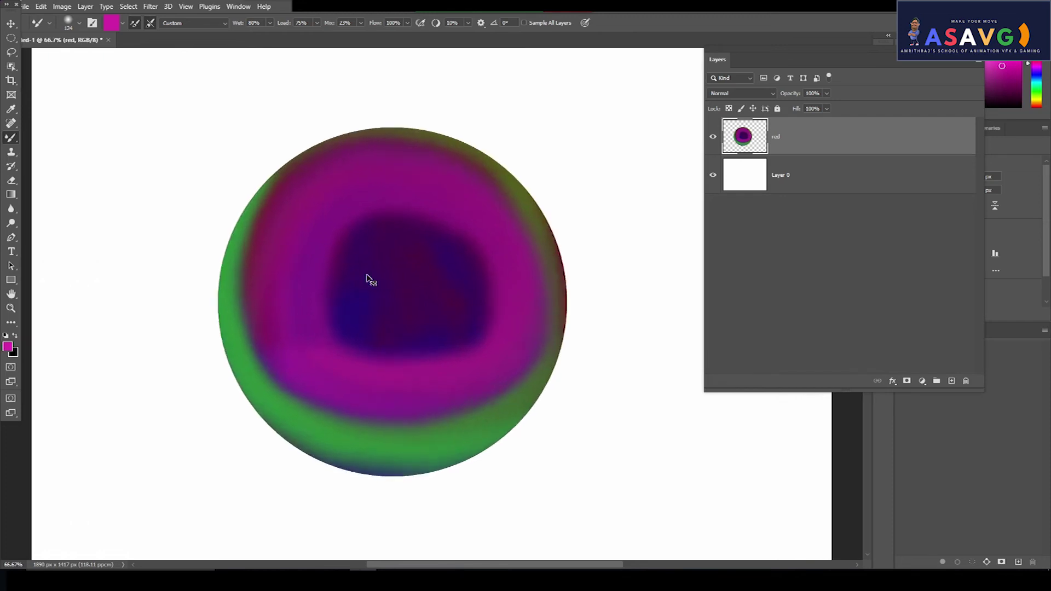
key(ctrl+plus)
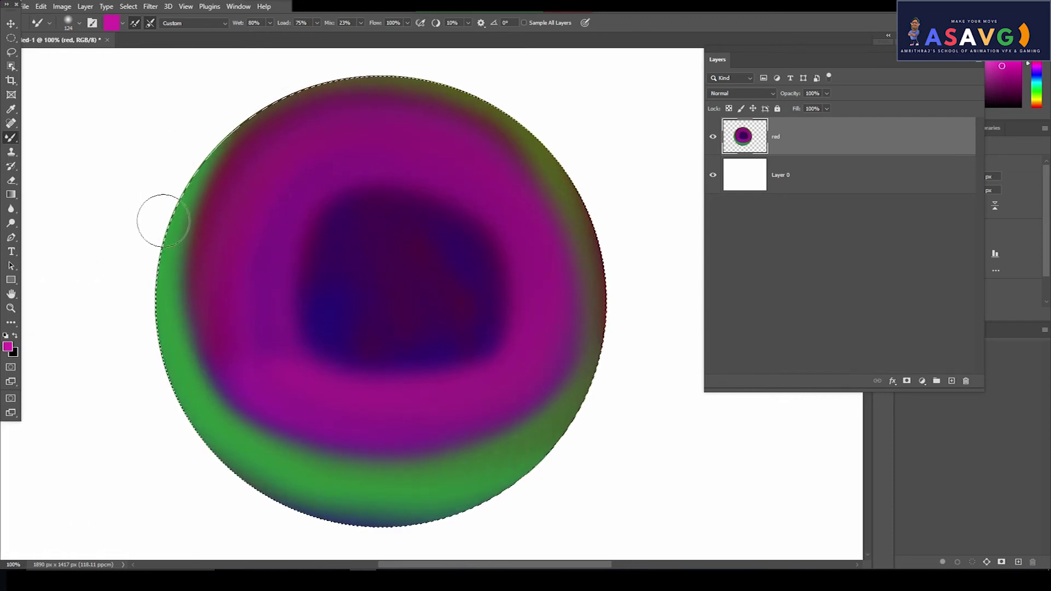
mouse_move(309, 252)
mouse_down()
mouse_move(352, 322)
mouse_move(341, 271)
mouse_move(392, 345)
mouse_move(416, 237)
mouse_move(336, 273)
mouse_move(419, 364)
mouse_move(456, 306)
mouse_move(366, 341)
mouse_up()
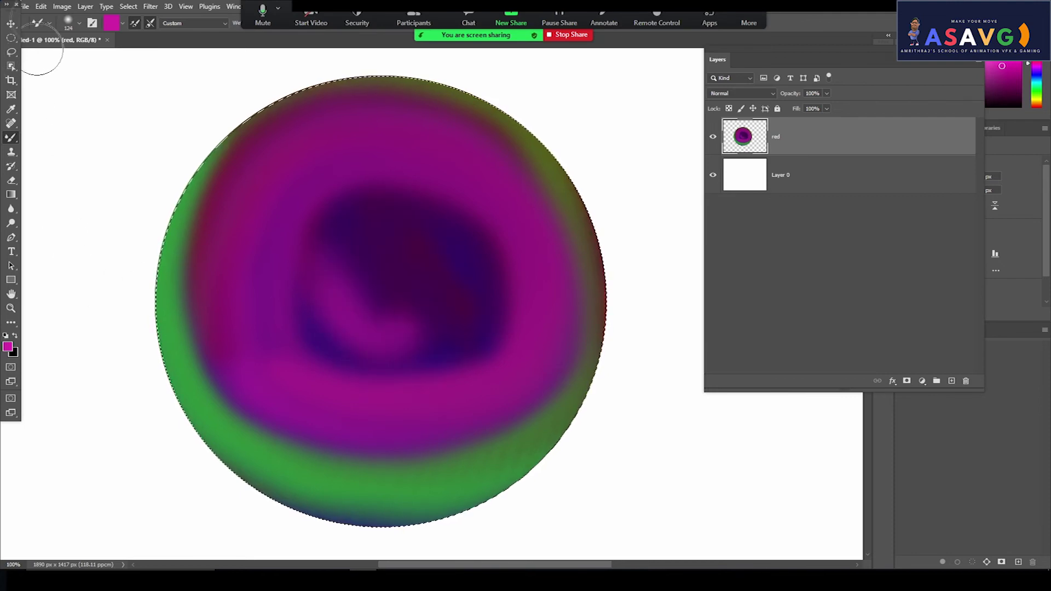
Expand the General Brushes group in the brush preset picker and enlarge the picker to view its presets.
click(81, 22)
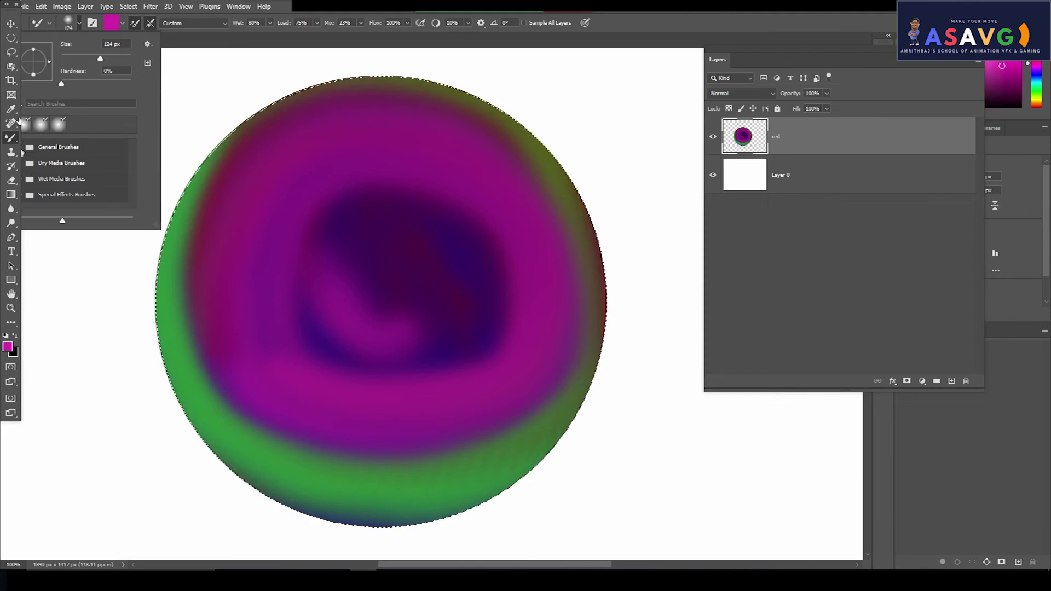
click(24, 147)
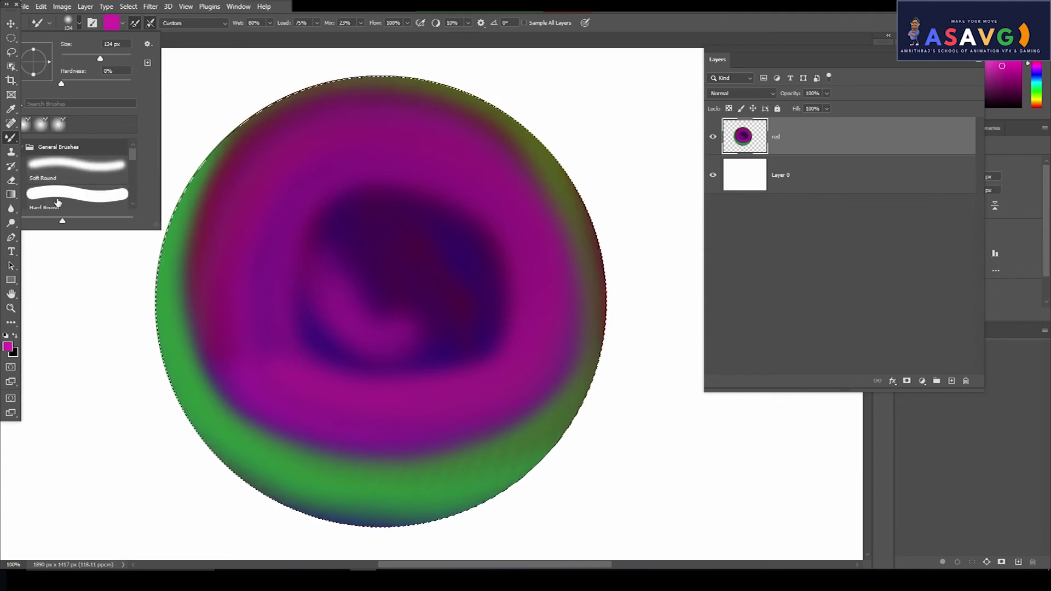
mouse_move(157, 224)
mouse_down()
mouse_move(224, 315)
mouse_move(280, 445)
mouse_move(286, 504)
mouse_move(215, 301)
mouse_move(242, 363)
mouse_move(242, 465)
mouse_move(286, 493)
mouse_move(213, 322)
mouse_move(227, 469)
mouse_up()
click(93, 30)
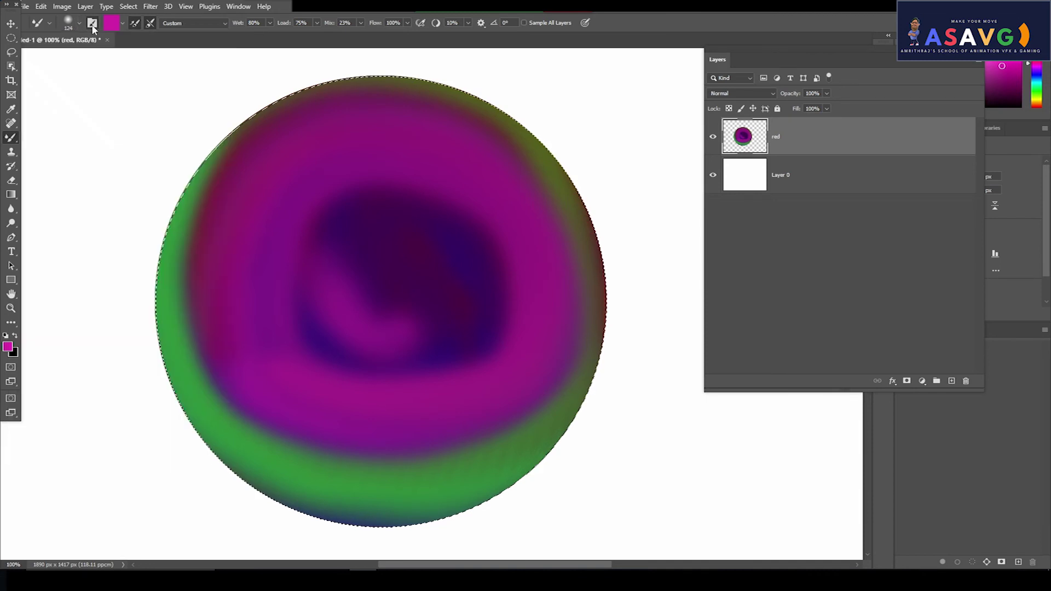
click(93, 28)
click(92, 26)
click(93, 27)
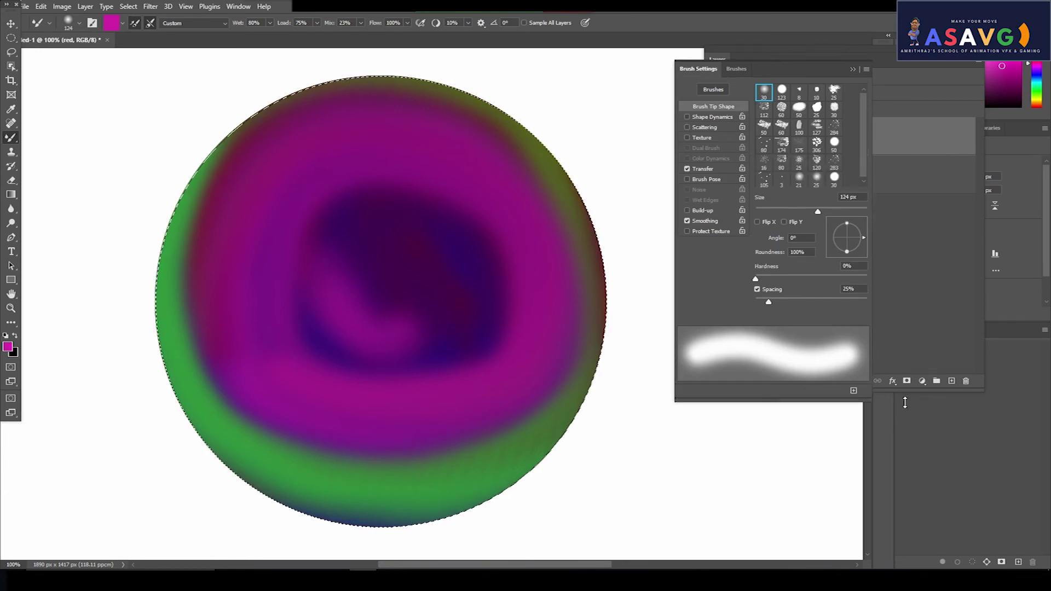
click(852, 69)
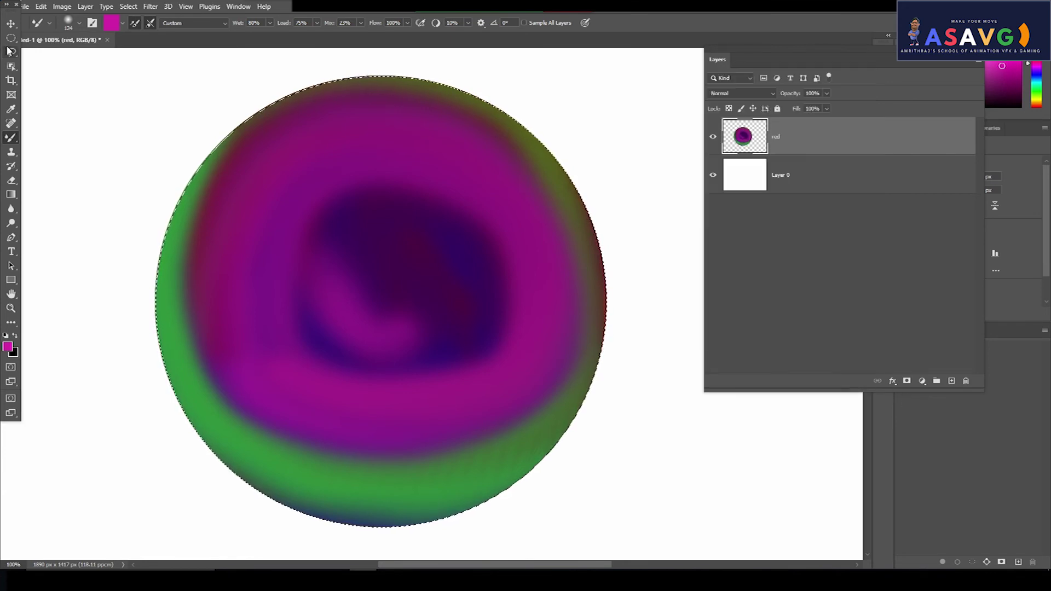
Show the Brush Settings beside the circle and widen them to display all brush tip shapes.
click(92, 23)
drag(767, 68, 703, 58)
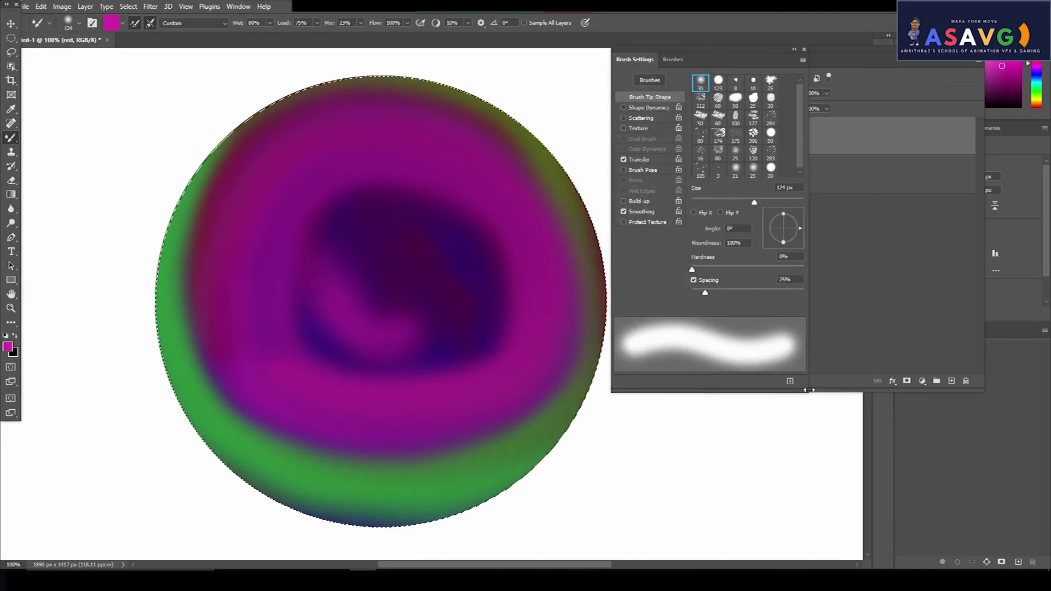
drag(815, 391, 949, 382)
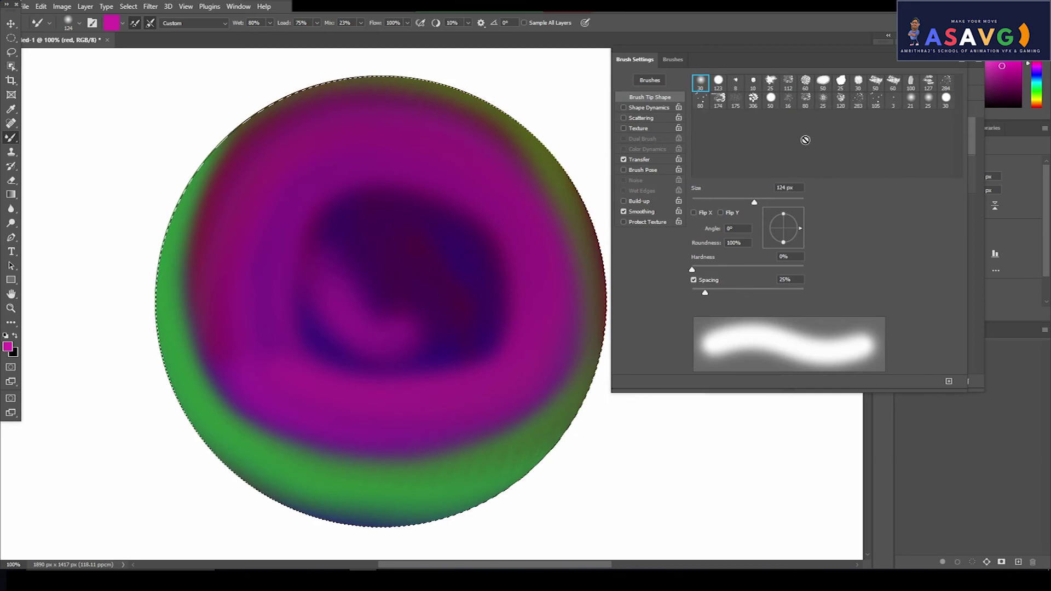
Choose the 50 px hard round tip, try a short stroke in the circle's centre and reselect the Mixer Brush.
click(771, 99)
mouse_move(455, 260)
mouse_down()
mouse_move(410, 335)
mouse_move(473, 324)
mouse_move(433, 254)
mouse_move(408, 324)
mouse_move(479, 335)
mouse_move(420, 273)
mouse_move(373, 337)
mouse_move(451, 355)
mouse_move(388, 275)
mouse_move(395, 359)
mouse_move(457, 315)
mouse_up()
right_click(15, 145)
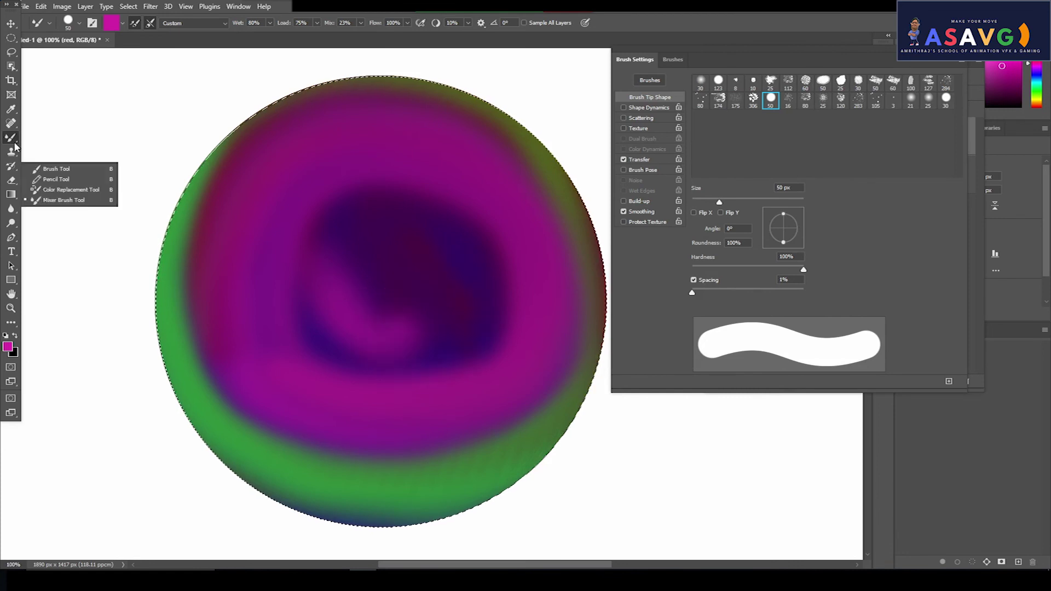
click(65, 199)
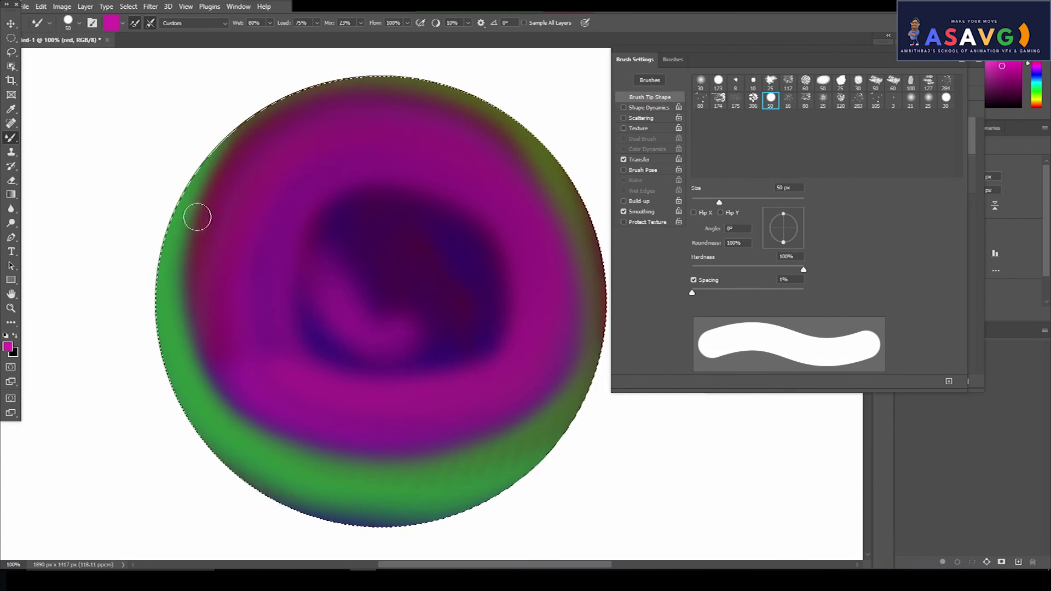
Choose the 306 px leaf-shaped tip and paint overlapping magenta leaf textures across the circle.
click(753, 102)
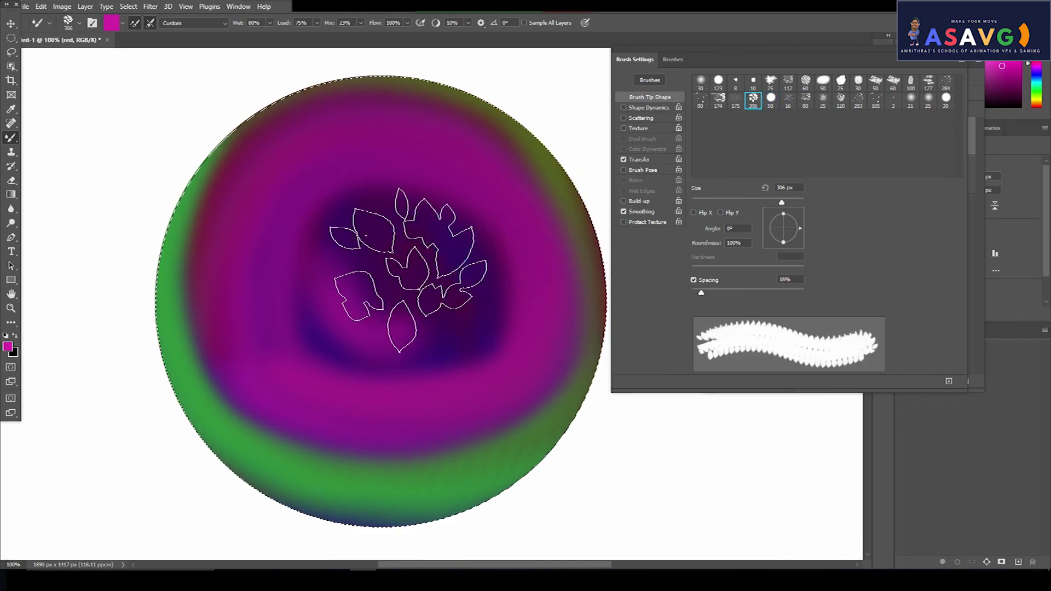
mouse_move(421, 358)
mouse_down()
mouse_move(363, 434)
mouse_move(274, 411)
mouse_move(232, 343)
mouse_move(299, 233)
mouse_up()
mouse_move(256, 197)
mouse_down()
mouse_move(563, 340)
mouse_move(502, 347)
mouse_up()
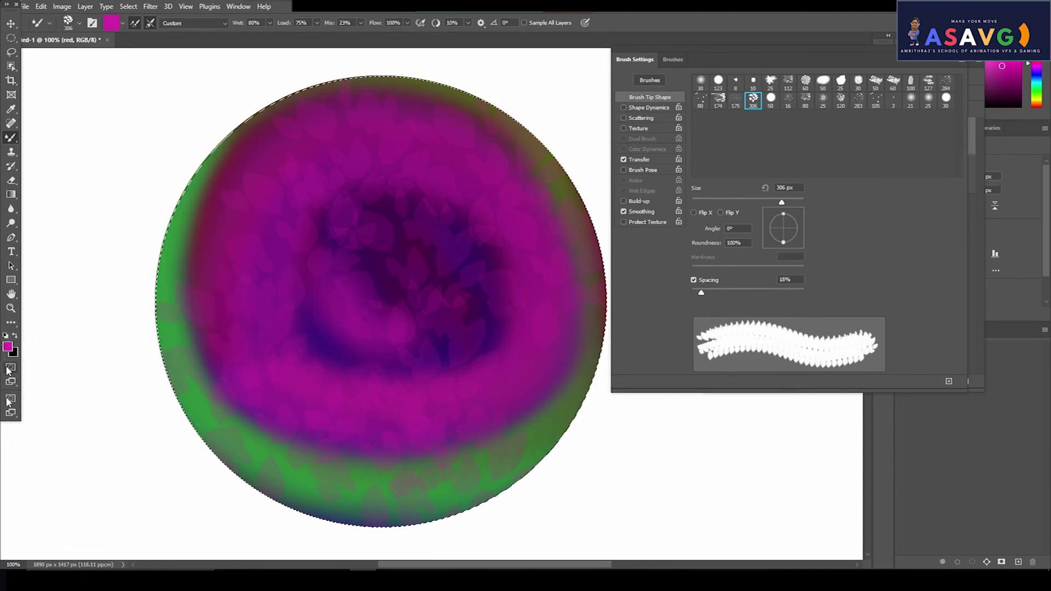
Change the foreground colour to bright green #17ff11 and paint a short leaf stroke over the dark centre.
click(8, 346)
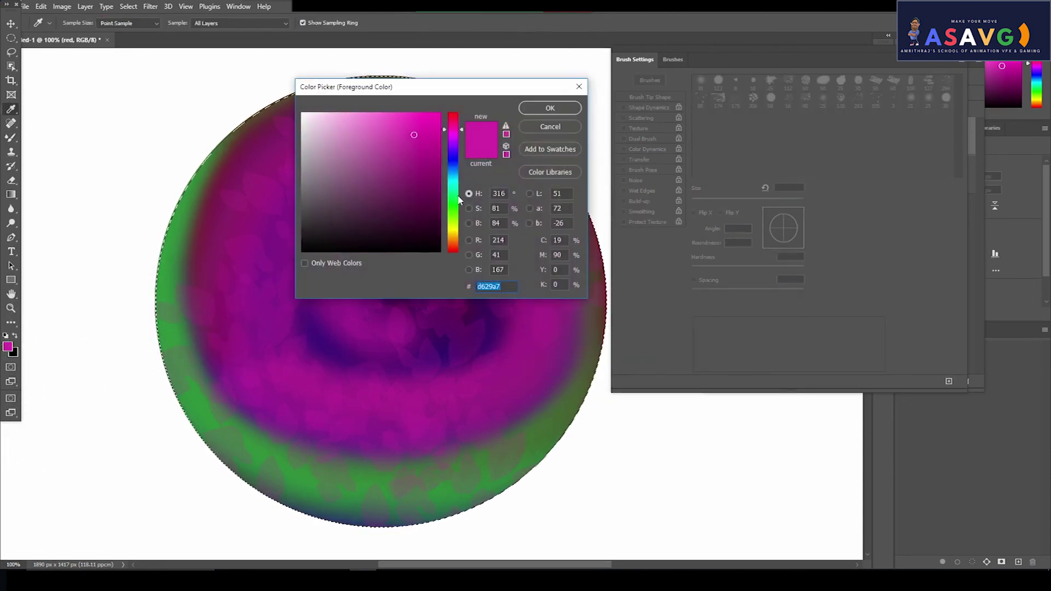
click(529, 107)
mouse_move(328, 254)
mouse_down()
mouse_move(336, 308)
mouse_move(402, 358)
mouse_move(453, 377)
mouse_move(433, 438)
mouse_up()
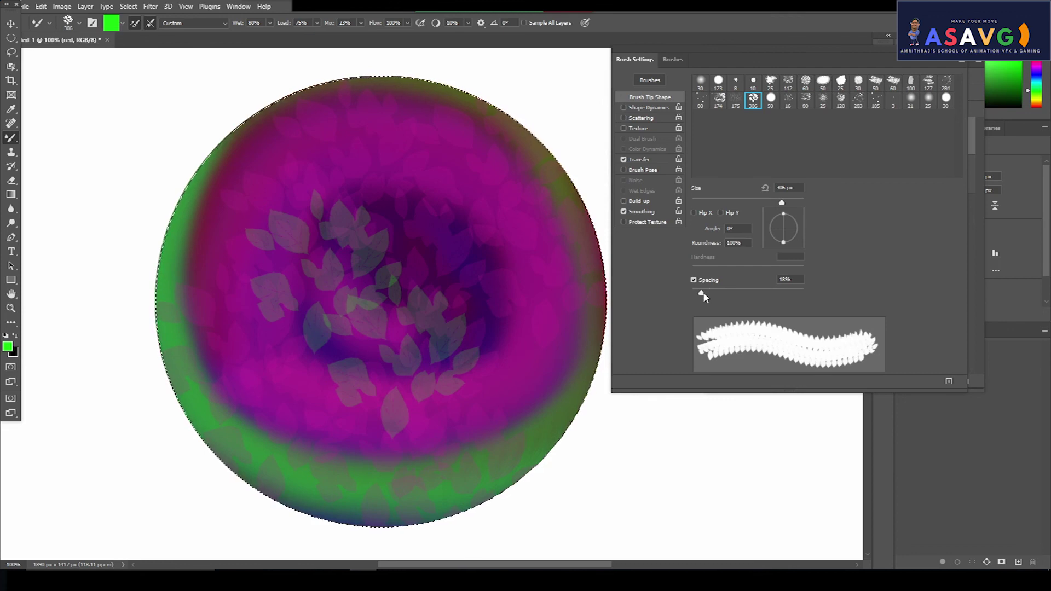
Try scattering green leaves over the circle with 249% spacing, undo them and reduce the spacing to 35%.
drag(706, 295, 777, 294)
mouse_move(246, 186)
mouse_down()
mouse_move(429, 376)
mouse_move(493, 328)
mouse_move(493, 176)
mouse_move(416, 165)
mouse_move(356, 230)
mouse_up()
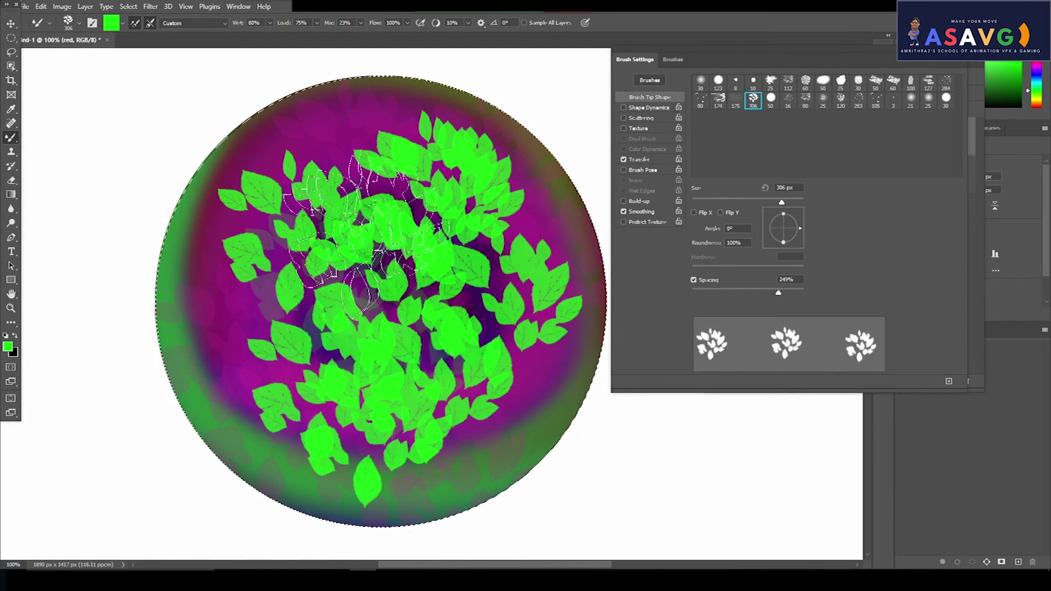
key(ctrl+z)
drag(778, 292, 711, 294)
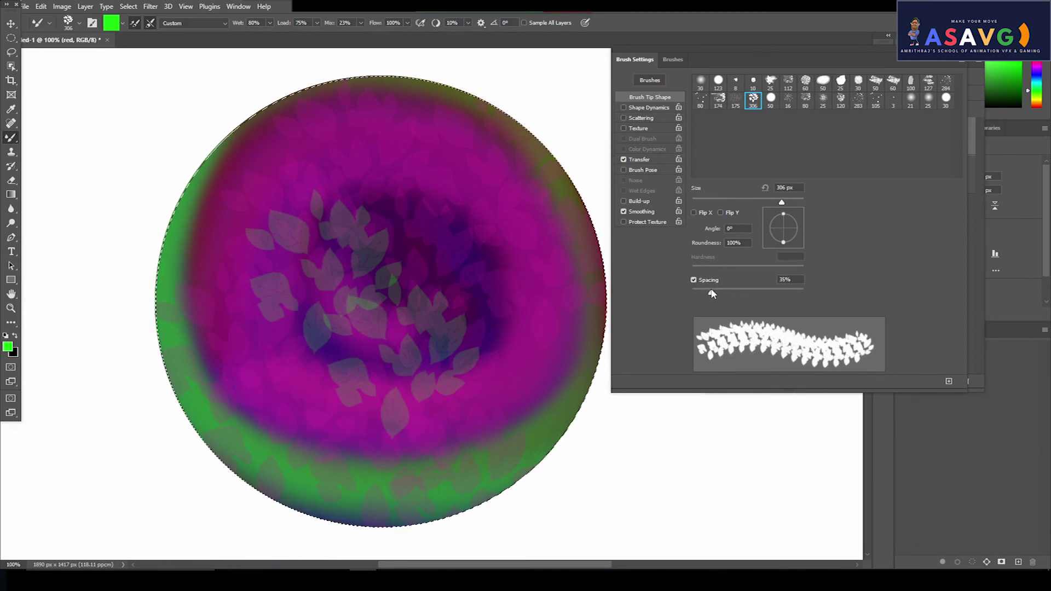
Switch to the 60 px textured round tip, test a green stroke down the circle and undo it.
click(806, 81)
mouse_move(363, 230)
mouse_down()
mouse_move(408, 294)
mouse_move(353, 337)
mouse_move(253, 379)
mouse_move(292, 457)
mouse_up()
key(ctrl+z)
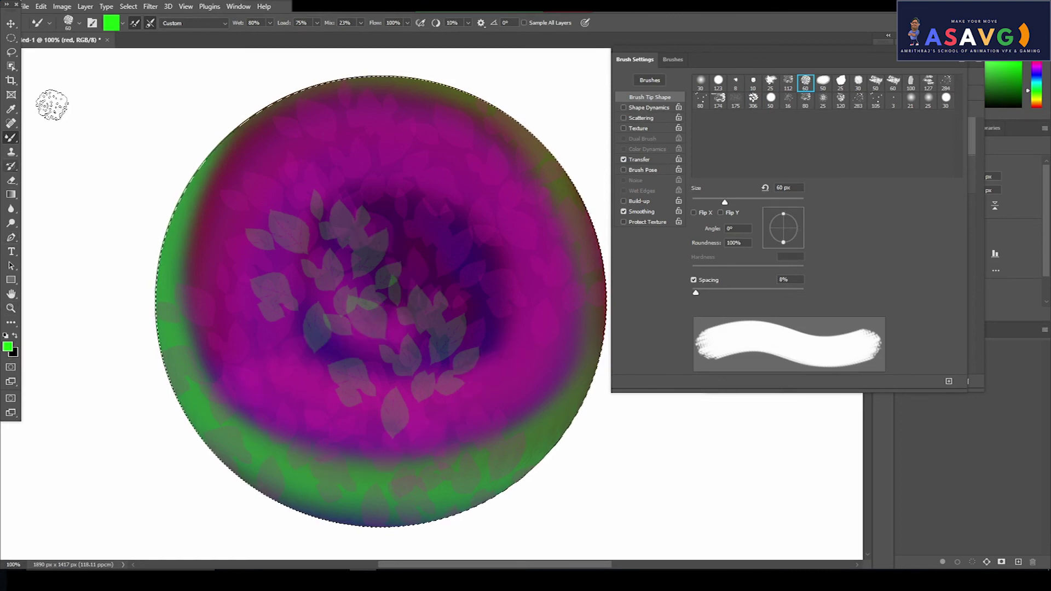
Open the Mixer Brush colour for editing.
click(111, 23)
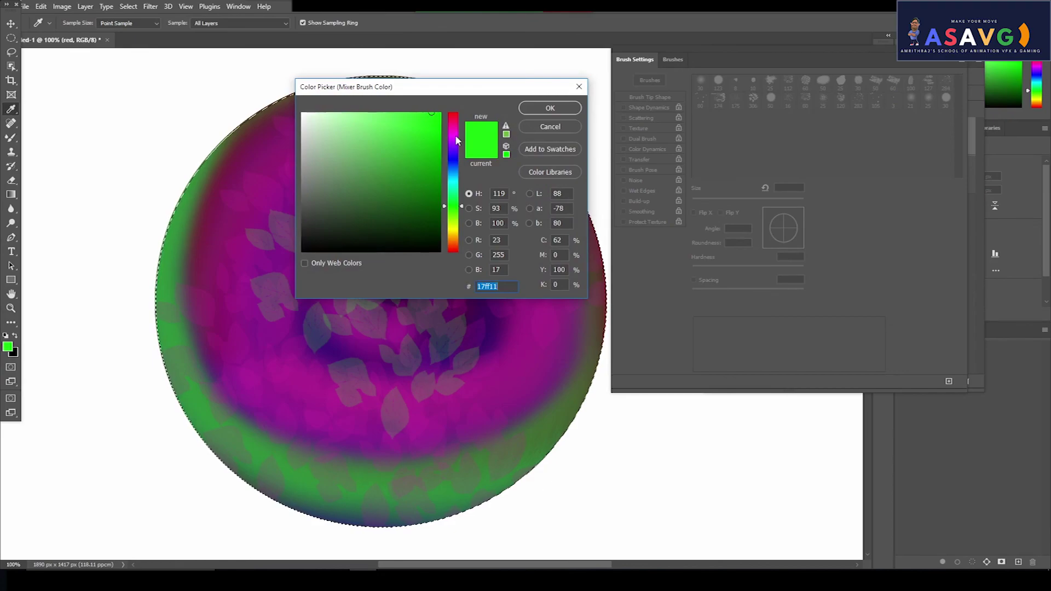